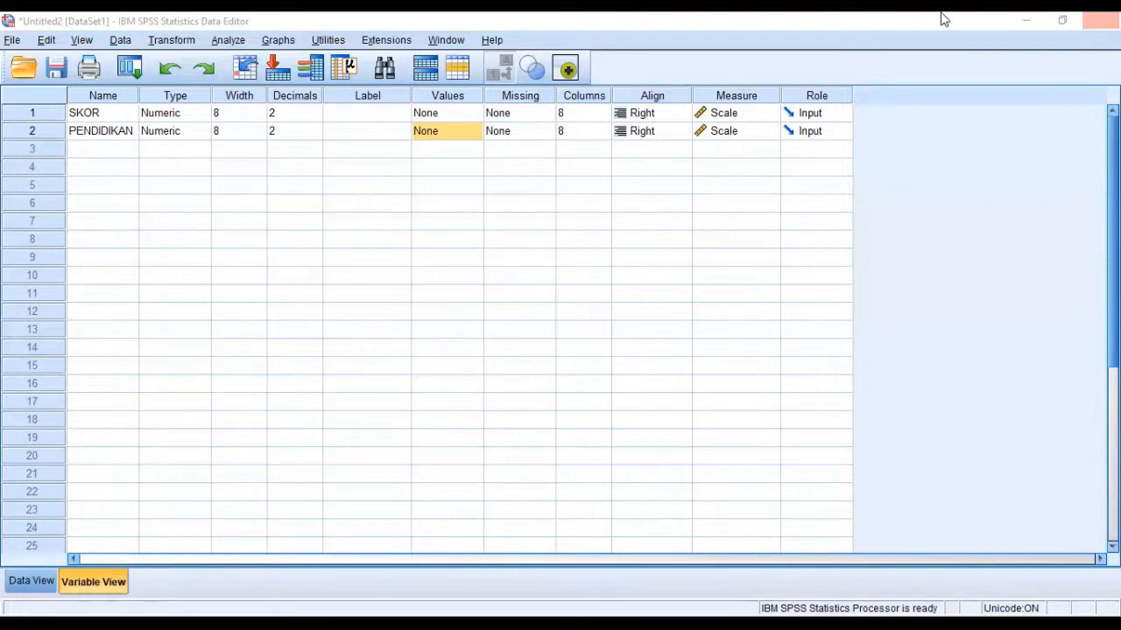
Add a value label for the PENDIDIKAN variable, assigning value 1 the label SMA
click(466, 135)
click(471, 132)
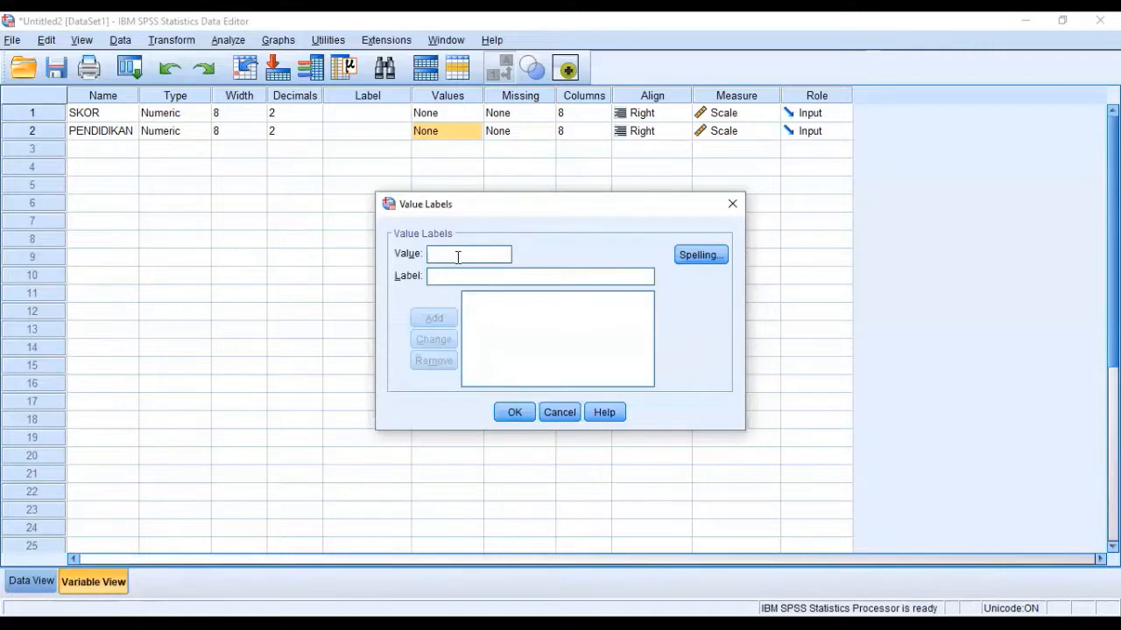
text(2)
key(BackSpace)
text(1)
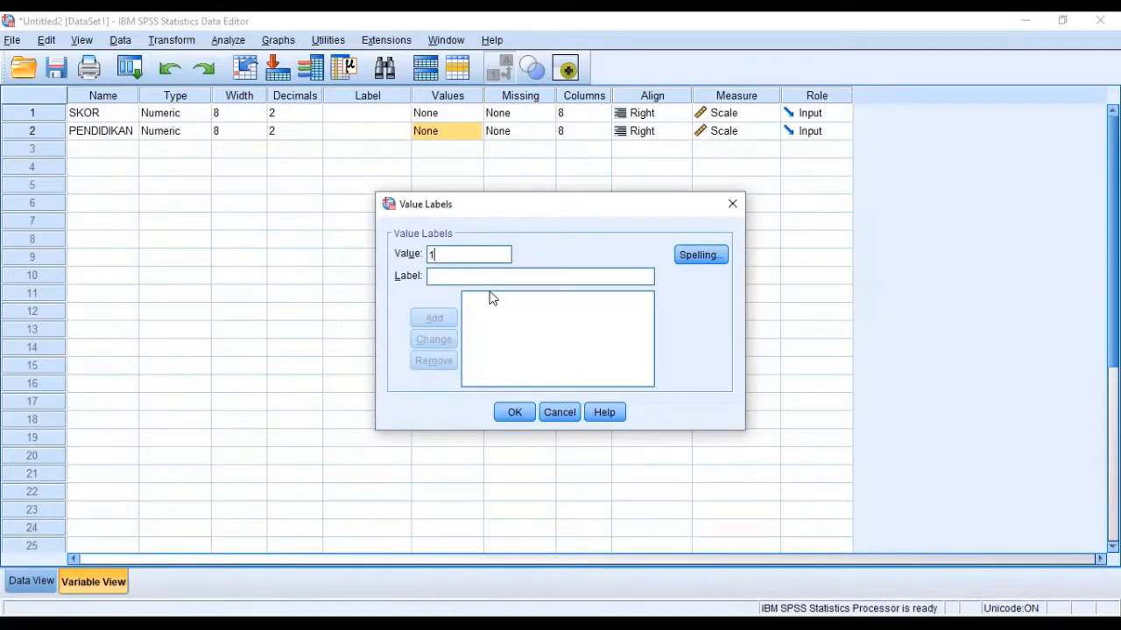
click(479, 274)
text(s)
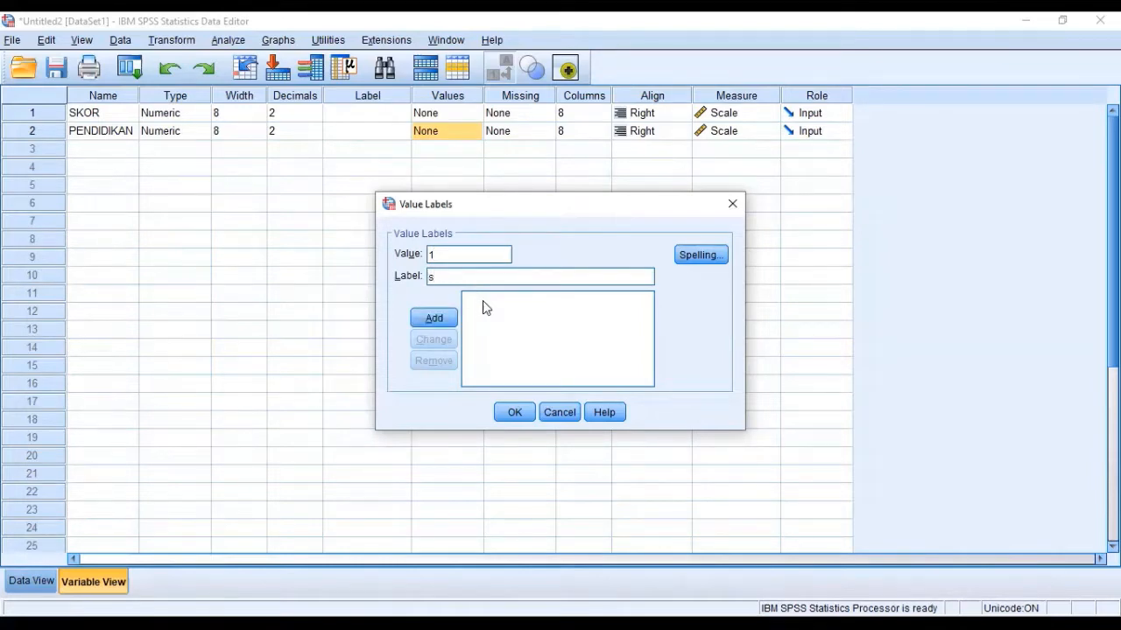
key(BackSpace)
text(SMU)
key(BackSpace)
text(A)
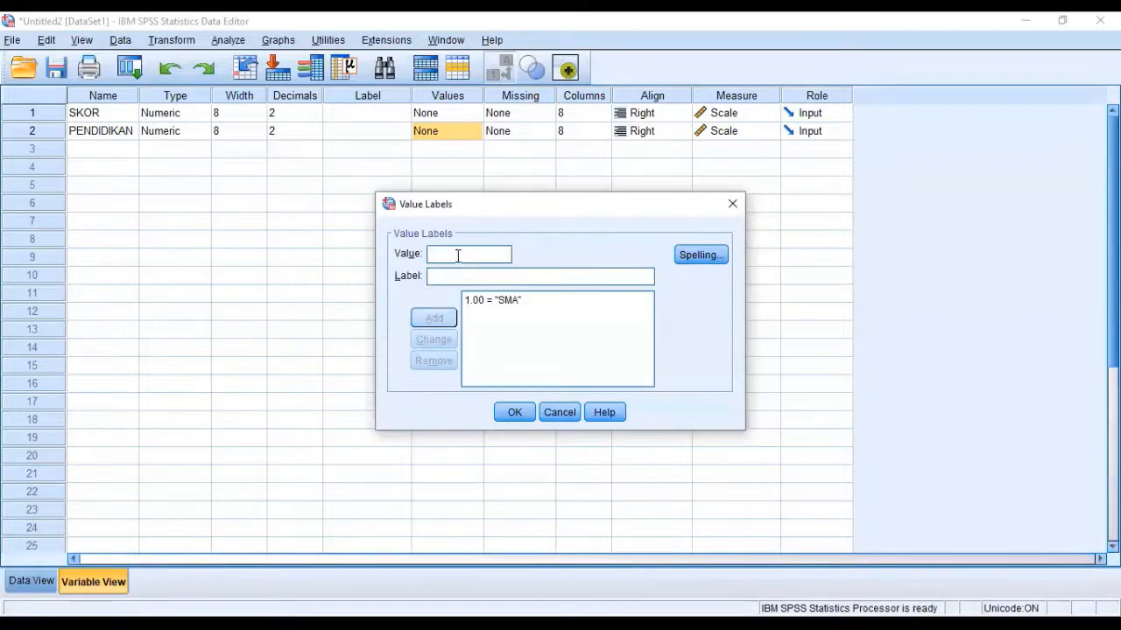
Add a second PENDIDIKAN value label, assigning value 2 the label D3
text(2)
click(443, 275)
text(D3)
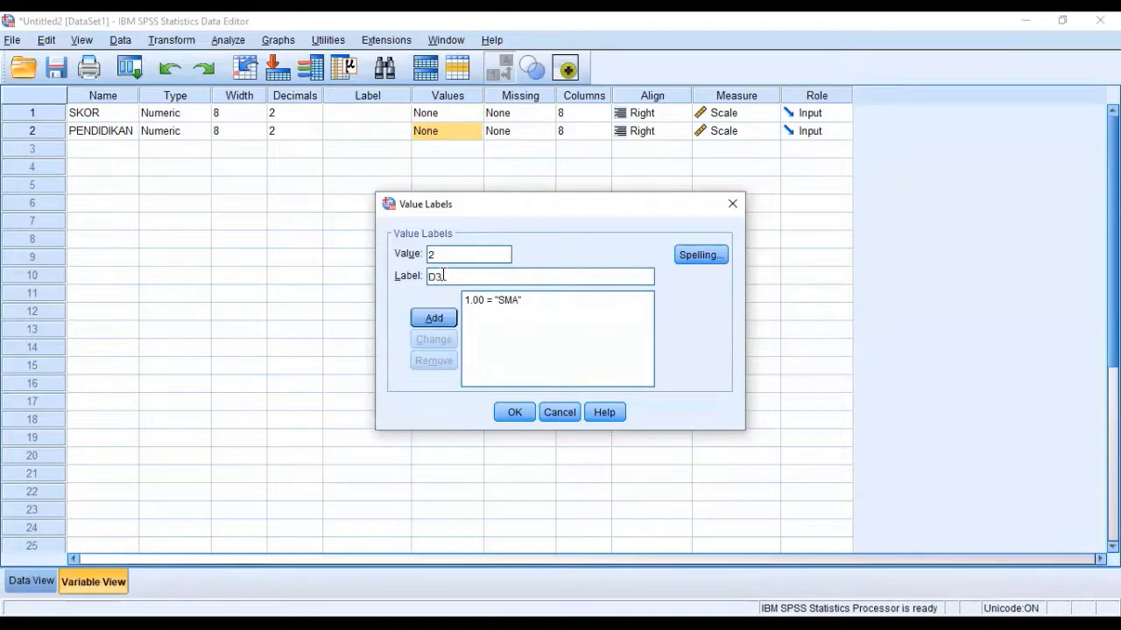
click(434, 318)
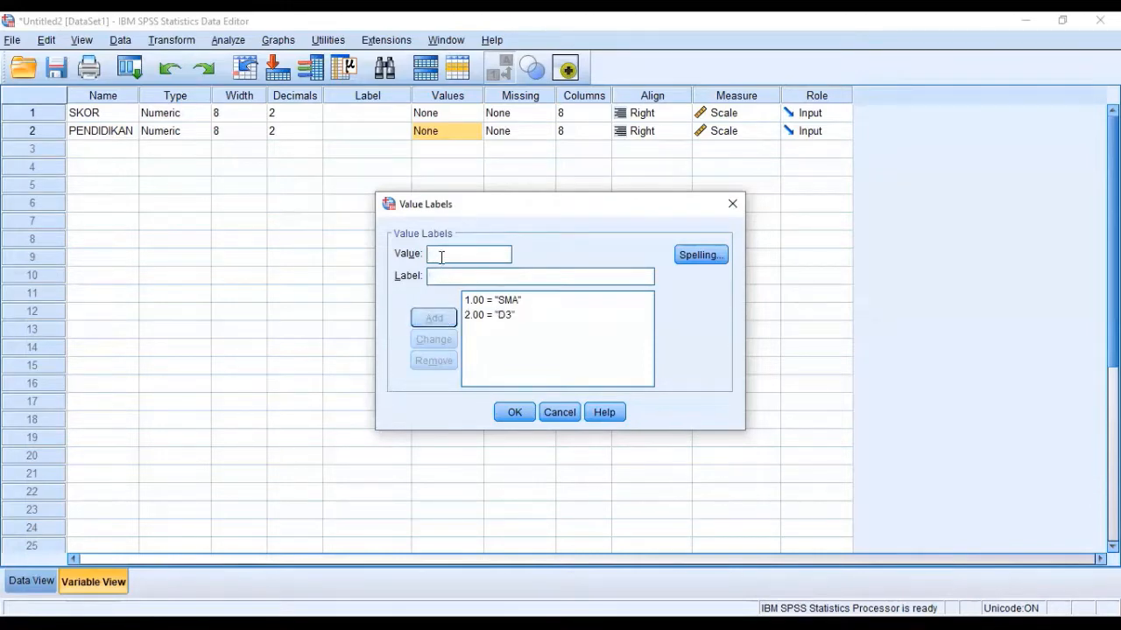
Add a third PENDIDIKAN value label, assigning value 3 the label S1, and apply the value labels
text(4)
key(BackSpace)
text(3)
click(453, 275)
text(S1)
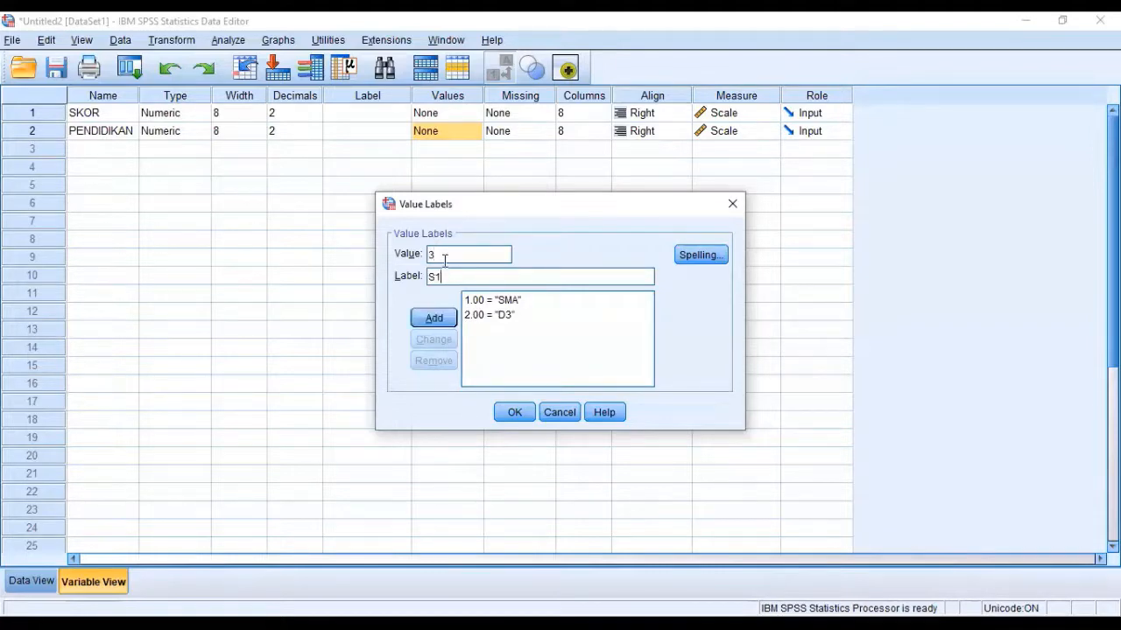
click(447, 322)
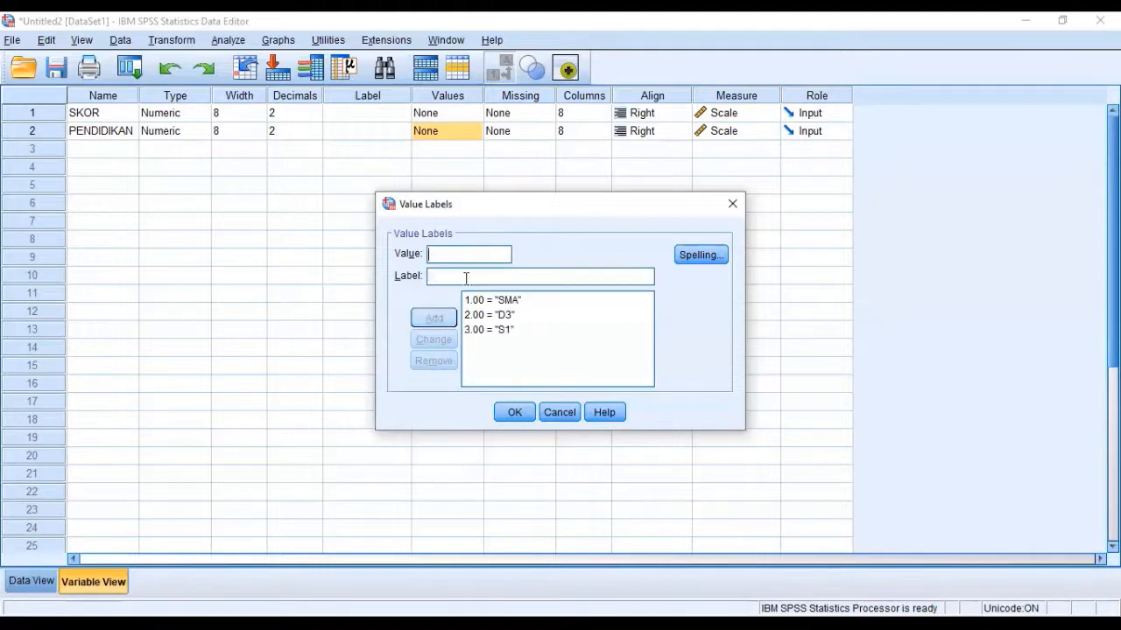
click(514, 412)
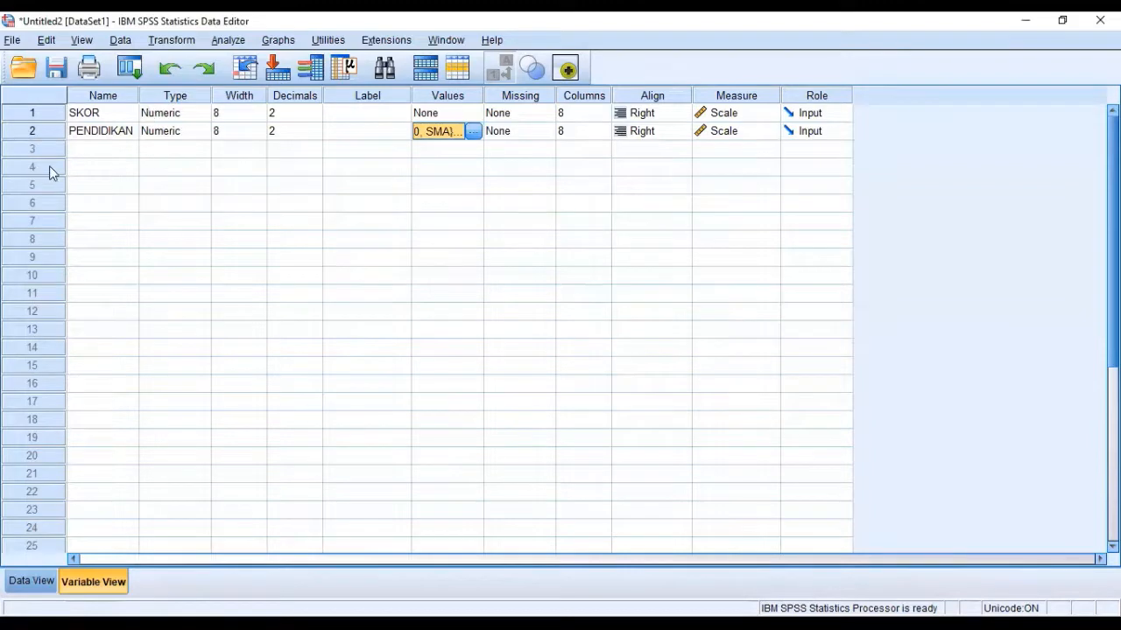
Widen the PENDIDIKAN column in the data sheet so its name fits on one line, and enter 1 for the first case
click(34, 581)
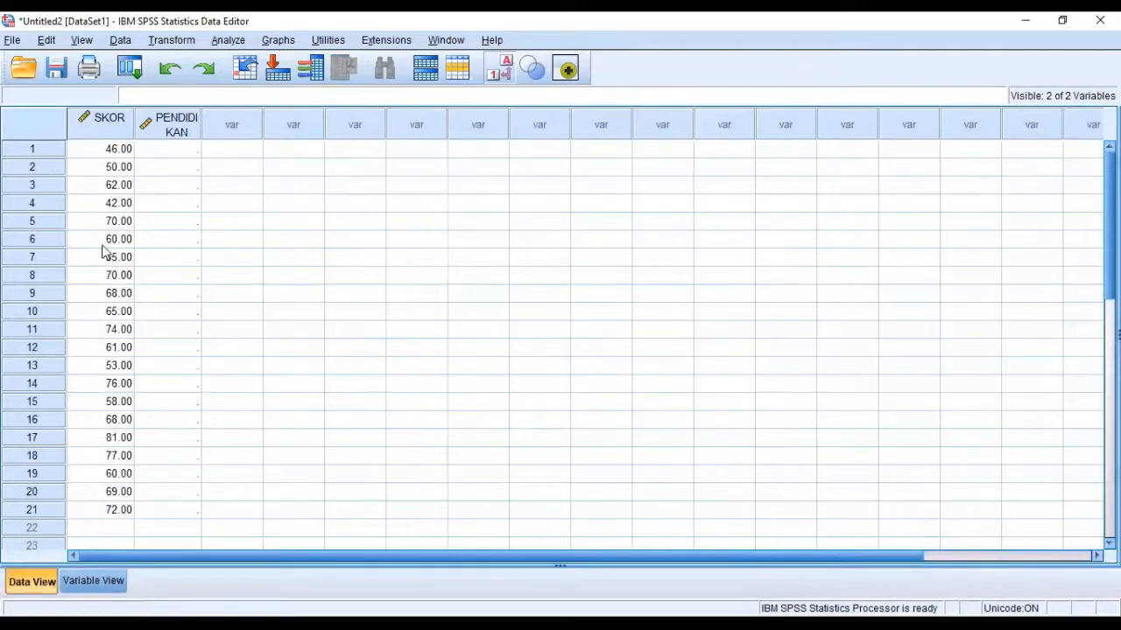
click(189, 155)
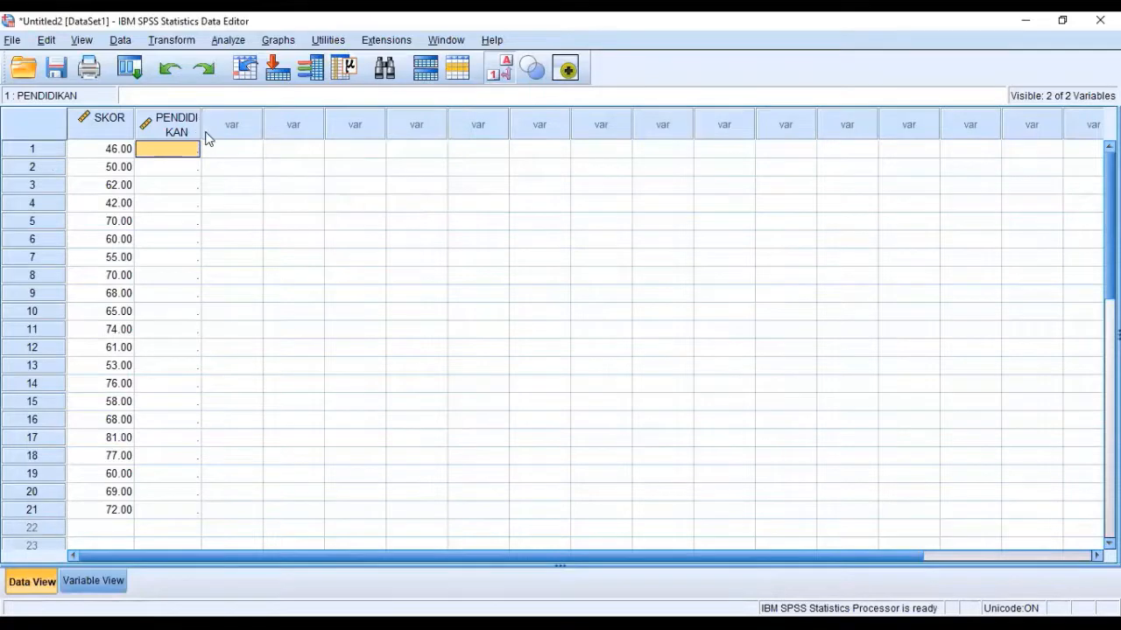
drag(202, 131, 260, 116)
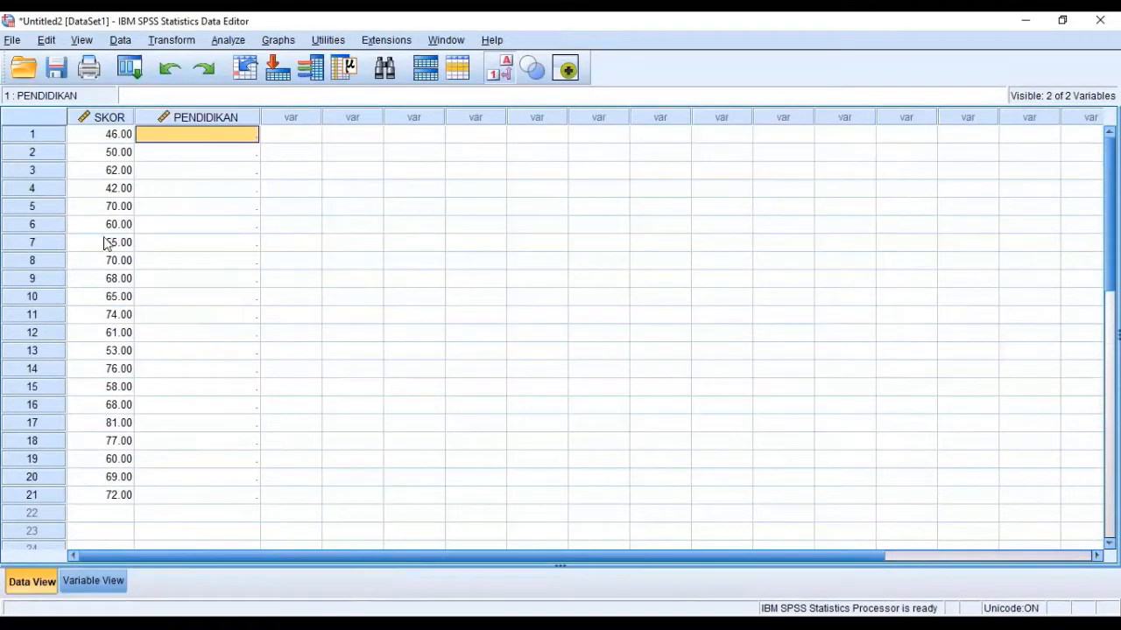
double_click(203, 133)
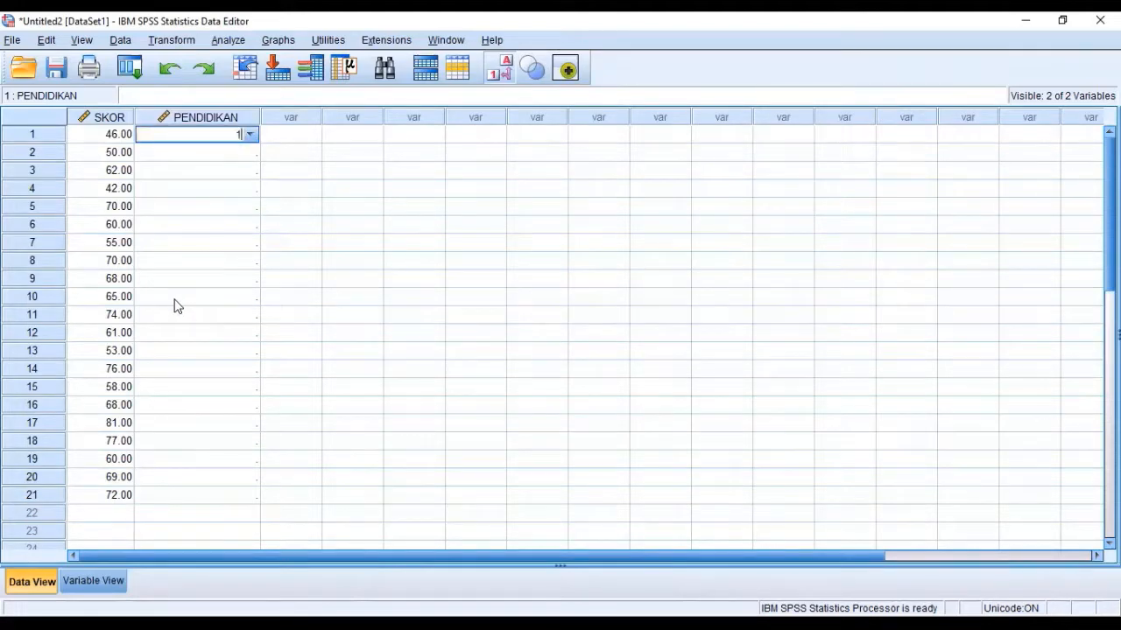
key(Return)
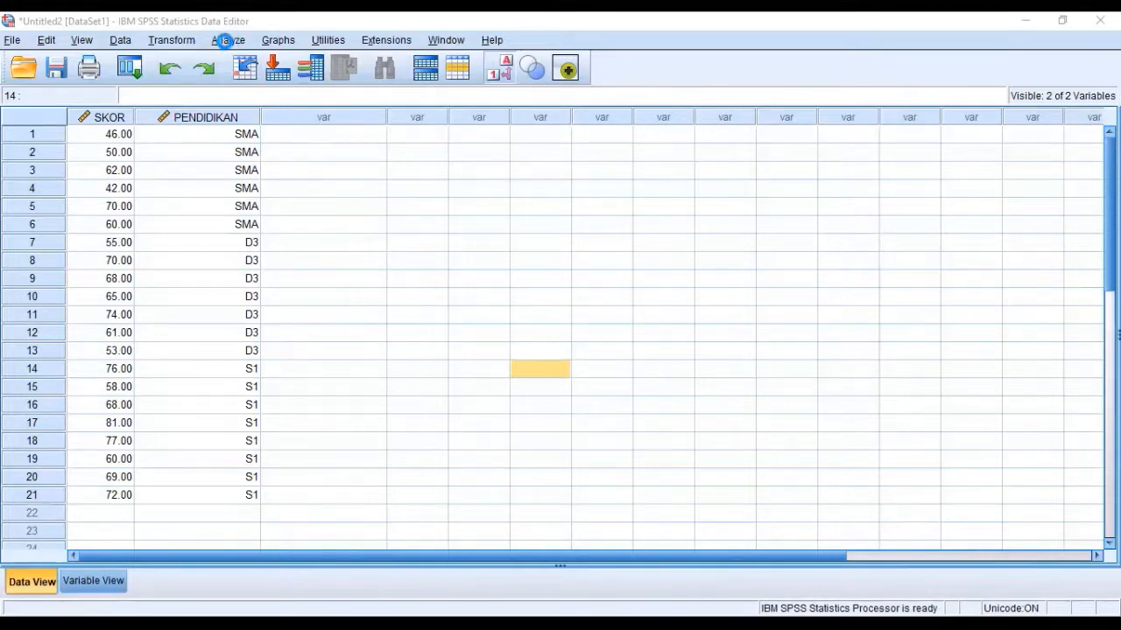
Run a One-Way ANOVA with SKOR as the dependent variable and PENDIDIKAN as the factor
click(226, 41)
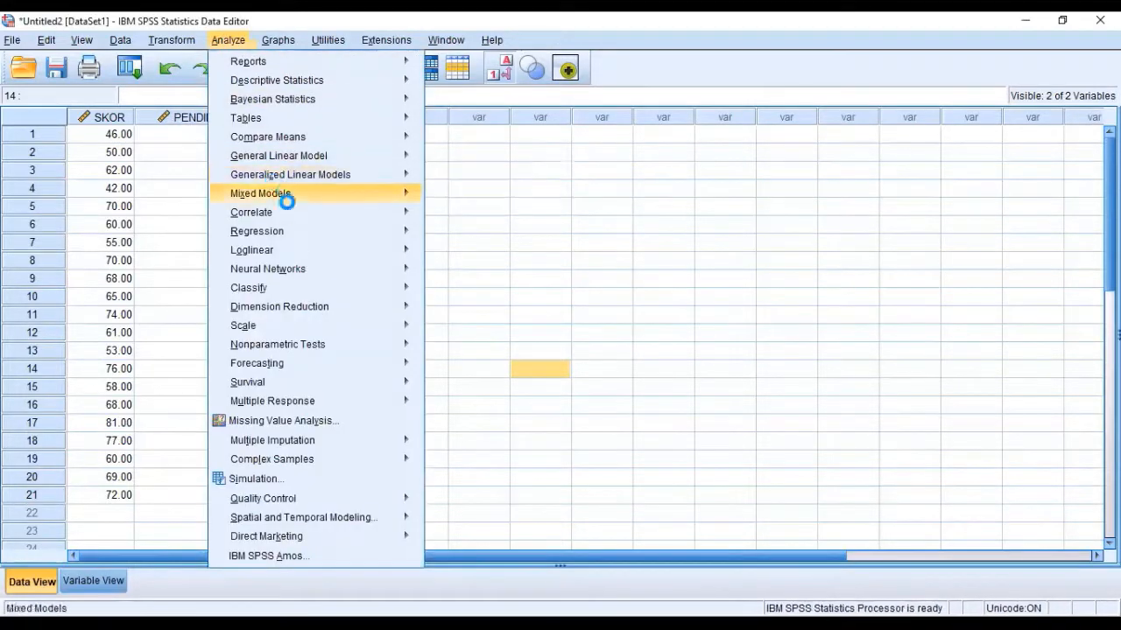
mouse_move(296, 137)
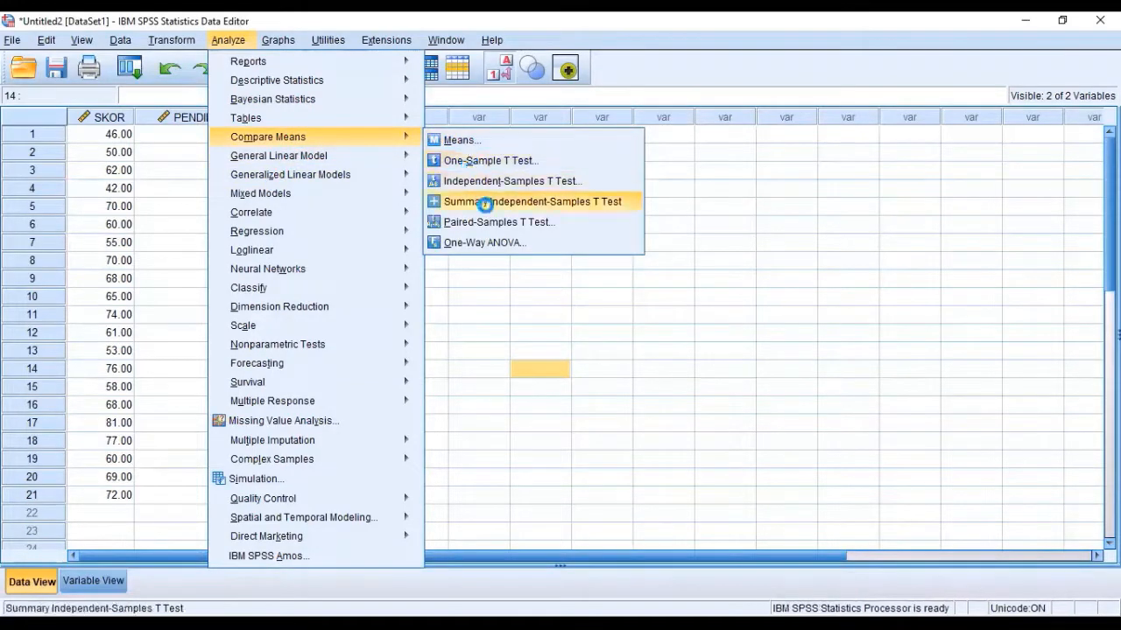
click(504, 245)
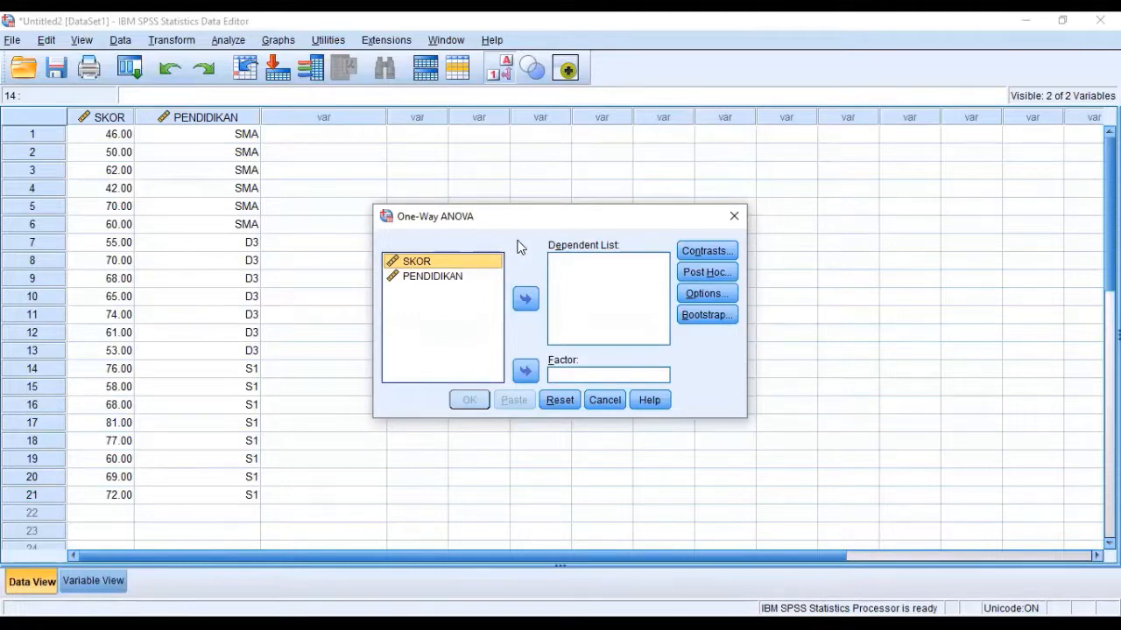
click(526, 300)
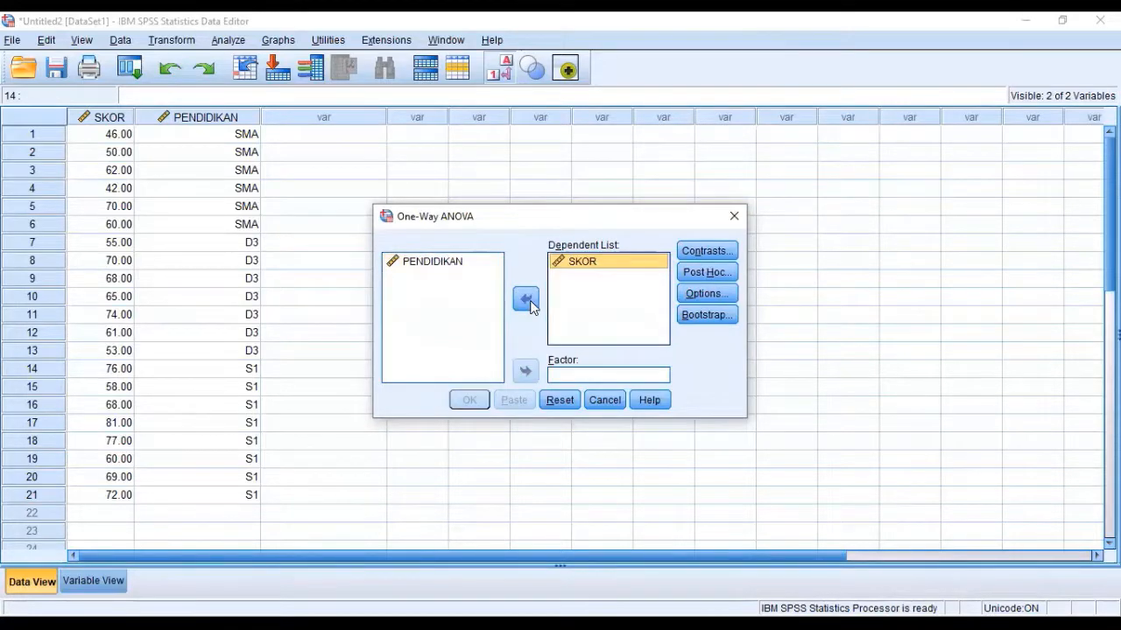
click(428, 261)
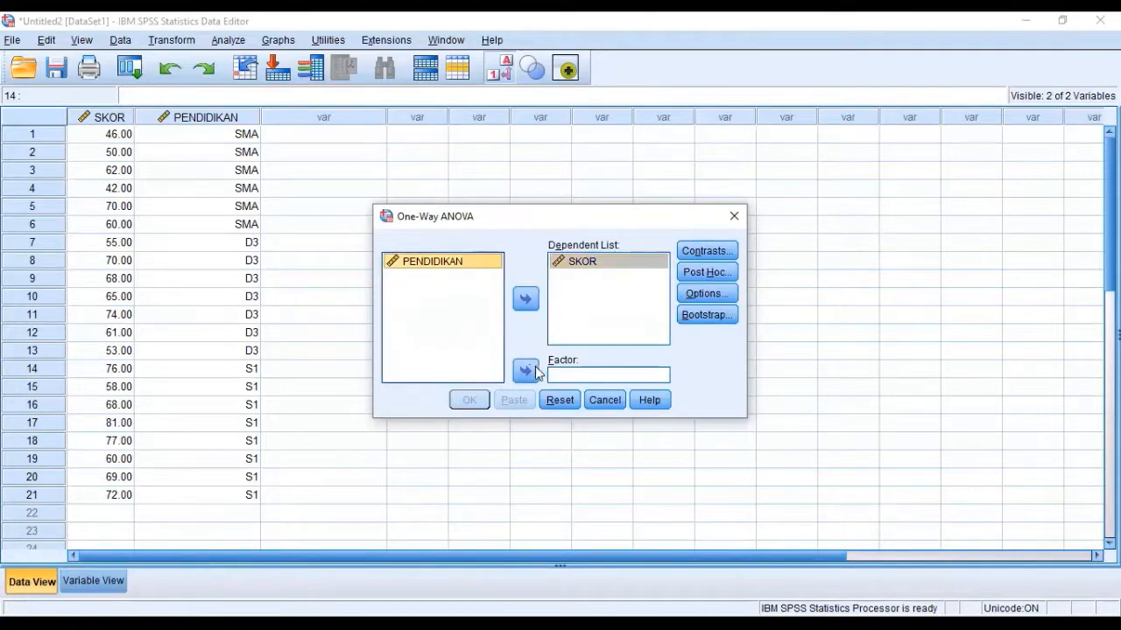
click(526, 371)
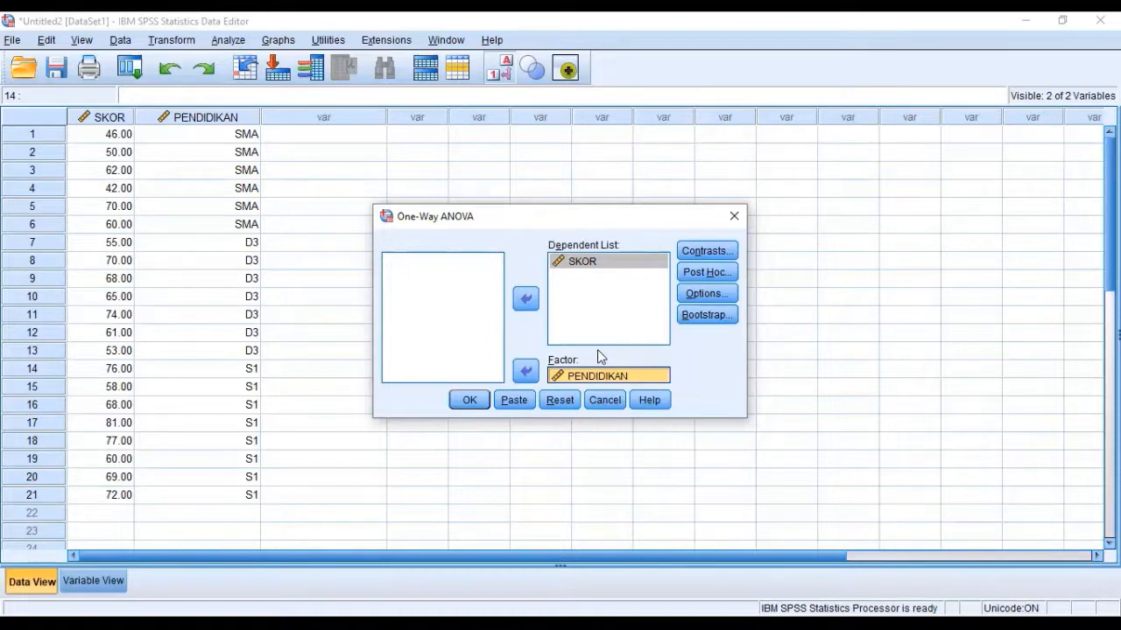
click(469, 400)
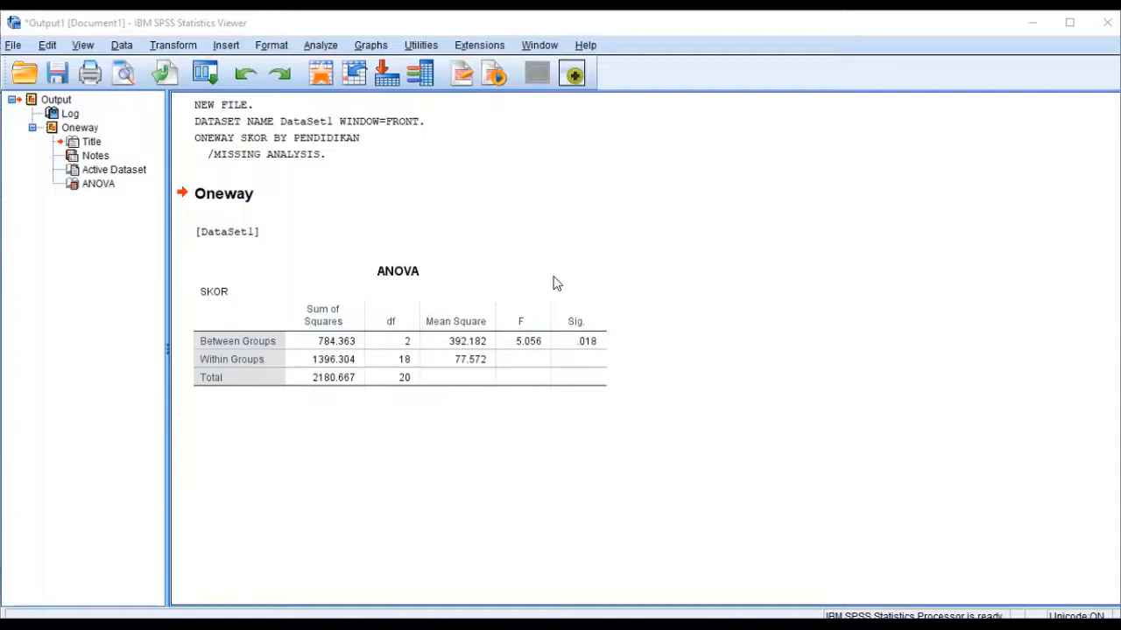
Rerun the One-Way ANOVA of SKOR by PENDIDIKAN with the Scheffe post hoc test at the 0.05 significance level
key(alt+Tab)
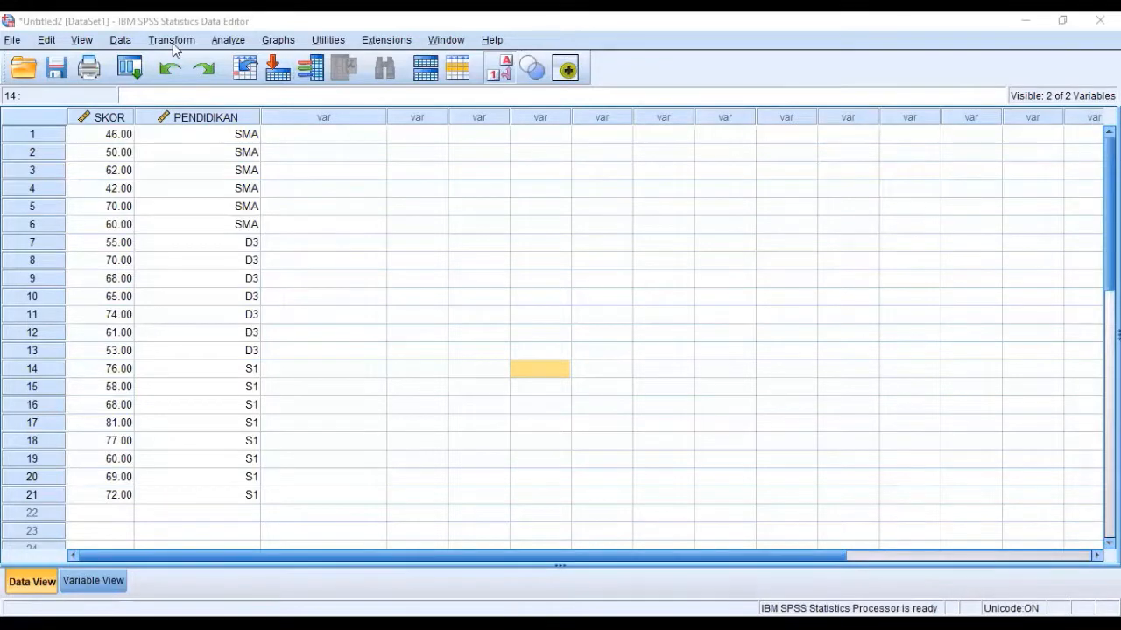
key(alt+a)
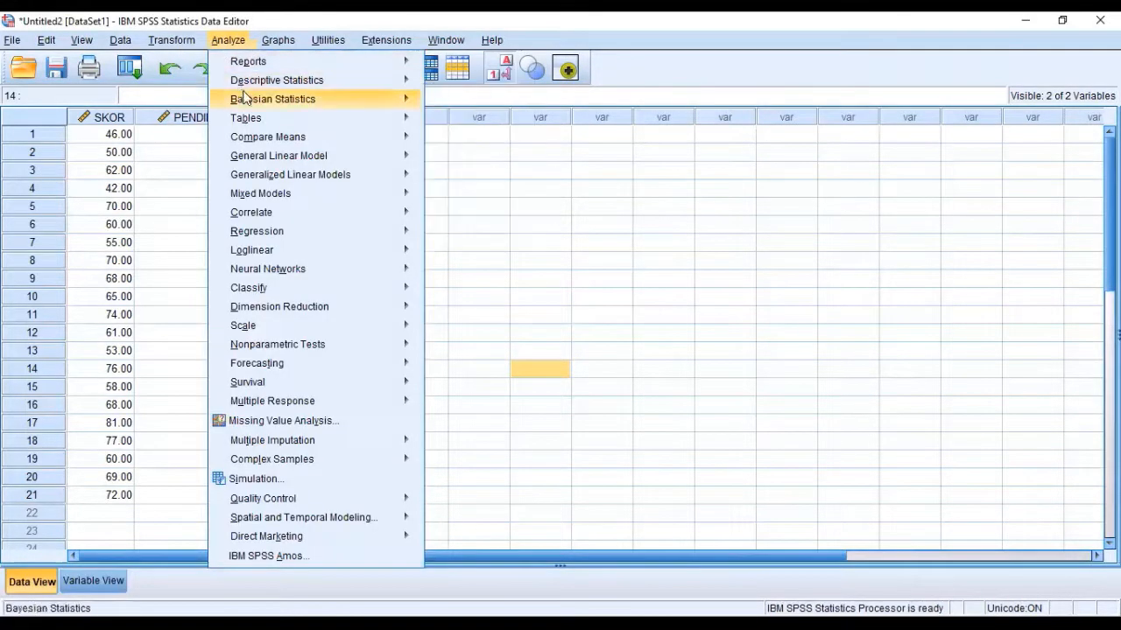
mouse_move(393, 131)
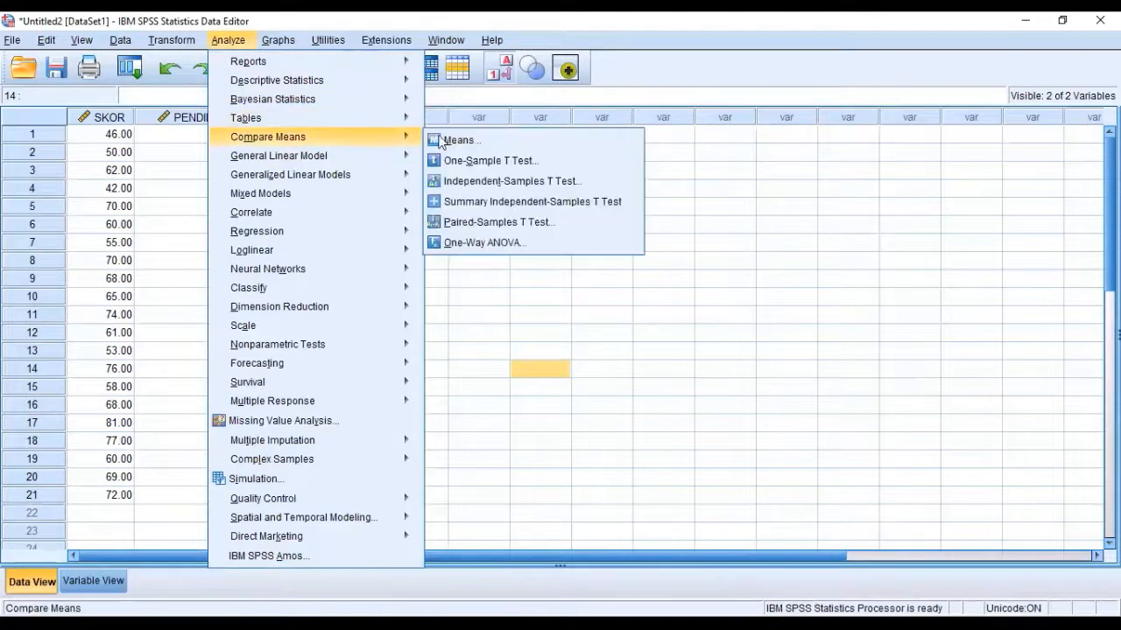
click(501, 242)
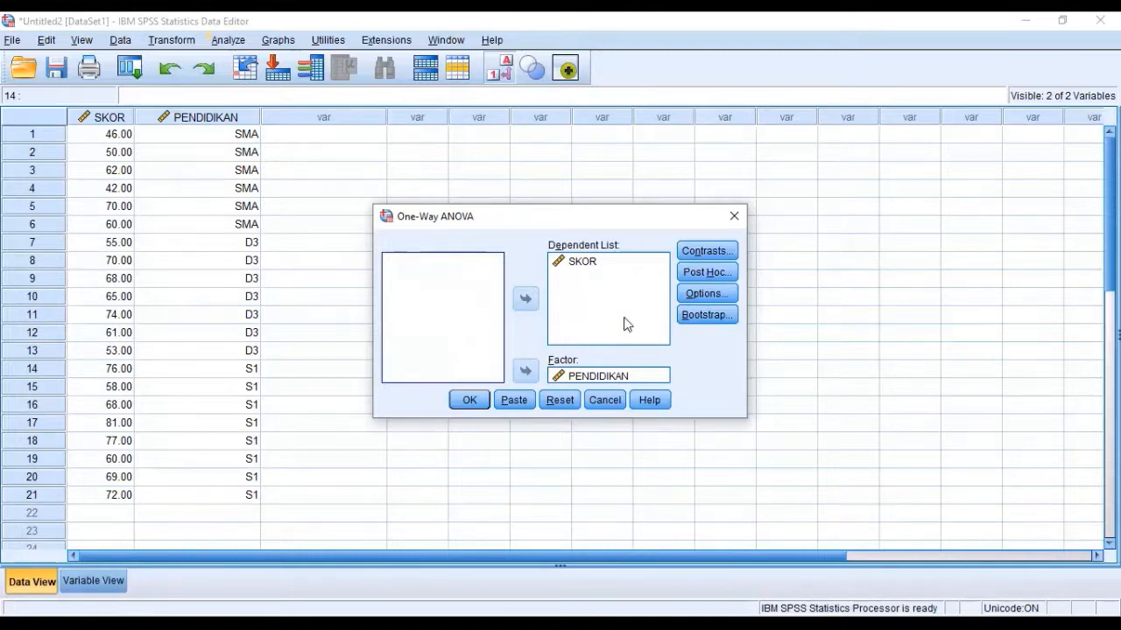
click(720, 273)
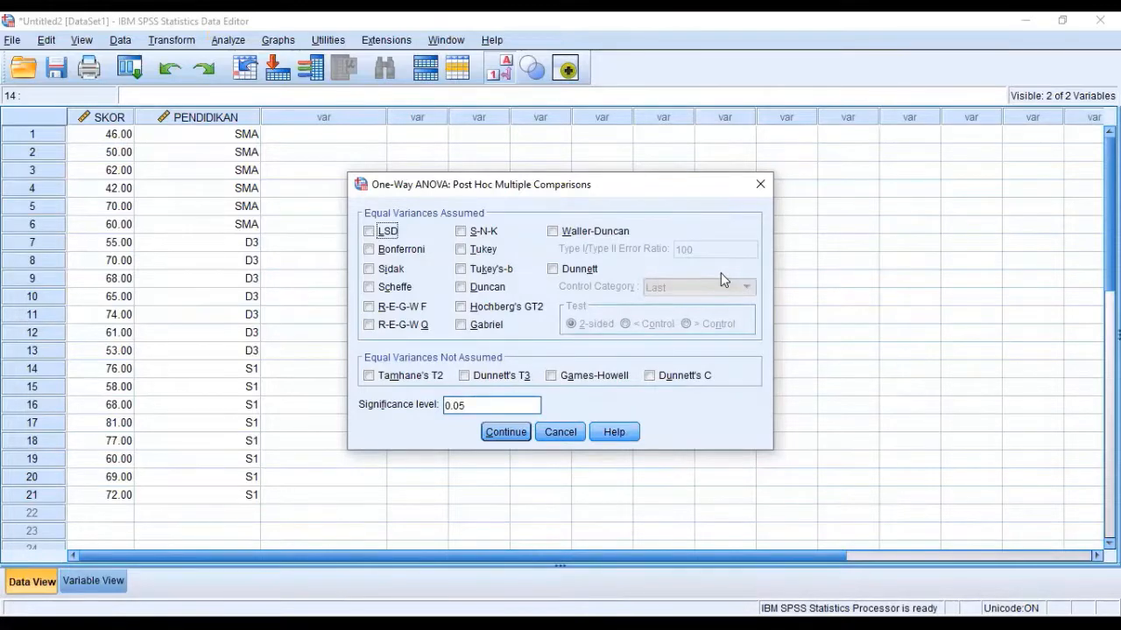
click(372, 289)
click(510, 430)
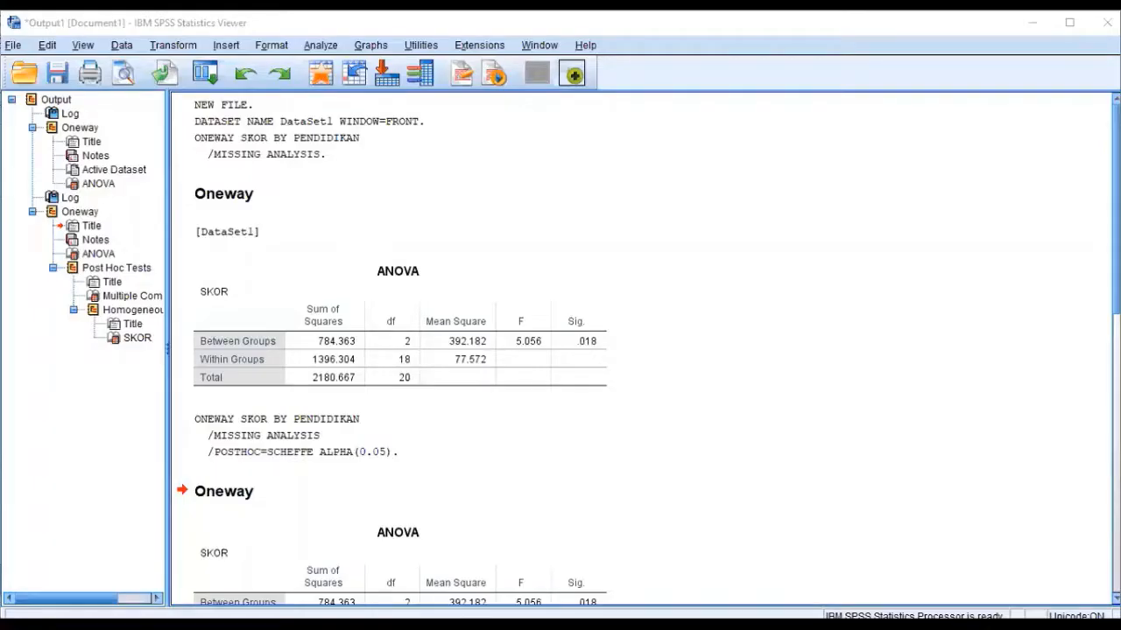
Examine the second ANOVA table and the significance of each education-level pair in the Scheffe Multiple Comparisons table
scroll(644, 350, down, 9)
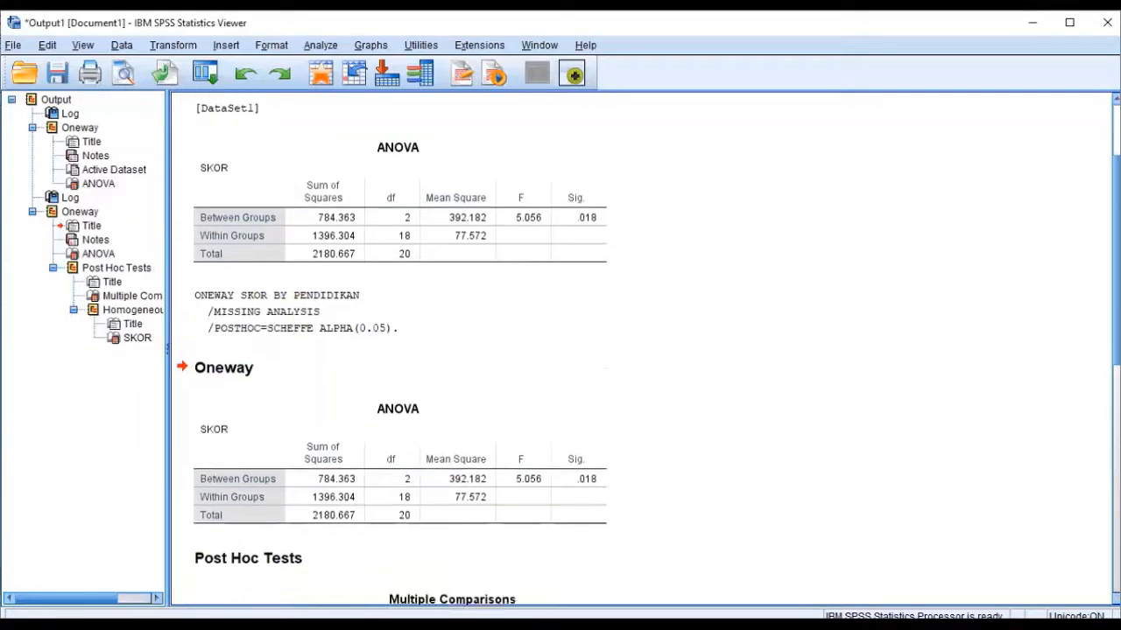
scroll(644, 351, down, 7)
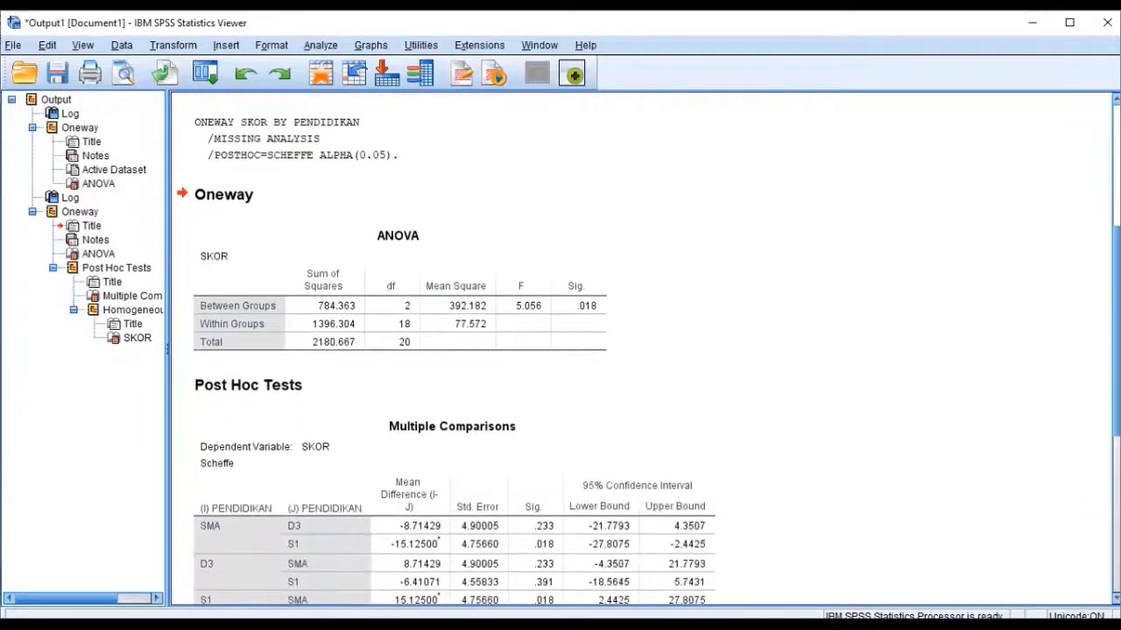
scroll(643, 350, down, 7)
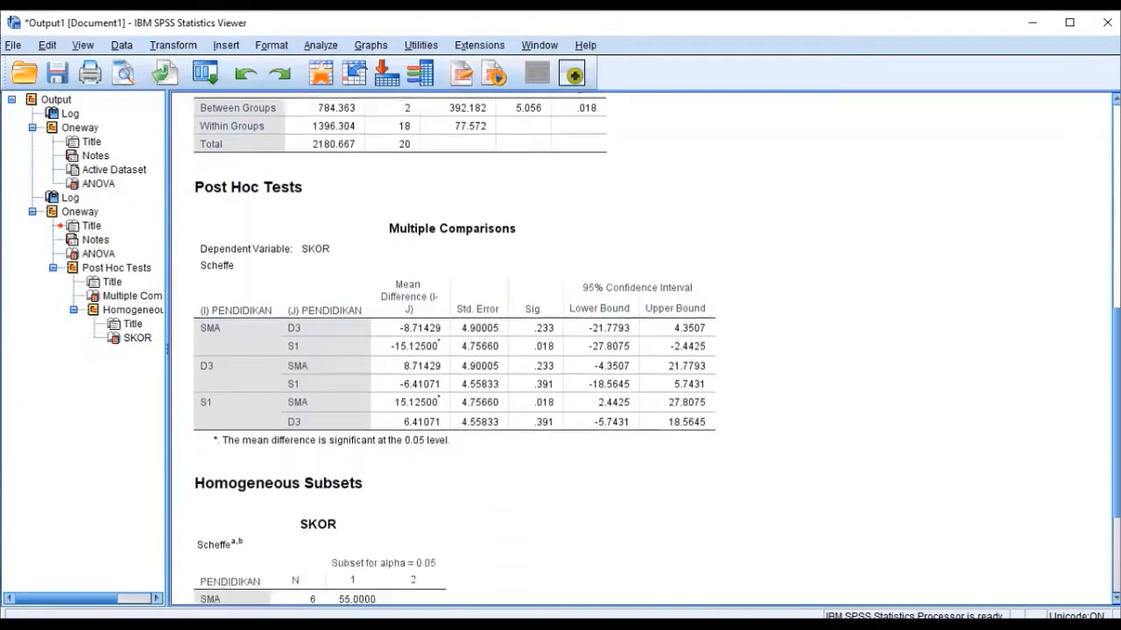
scroll(643, 350, down, 1)
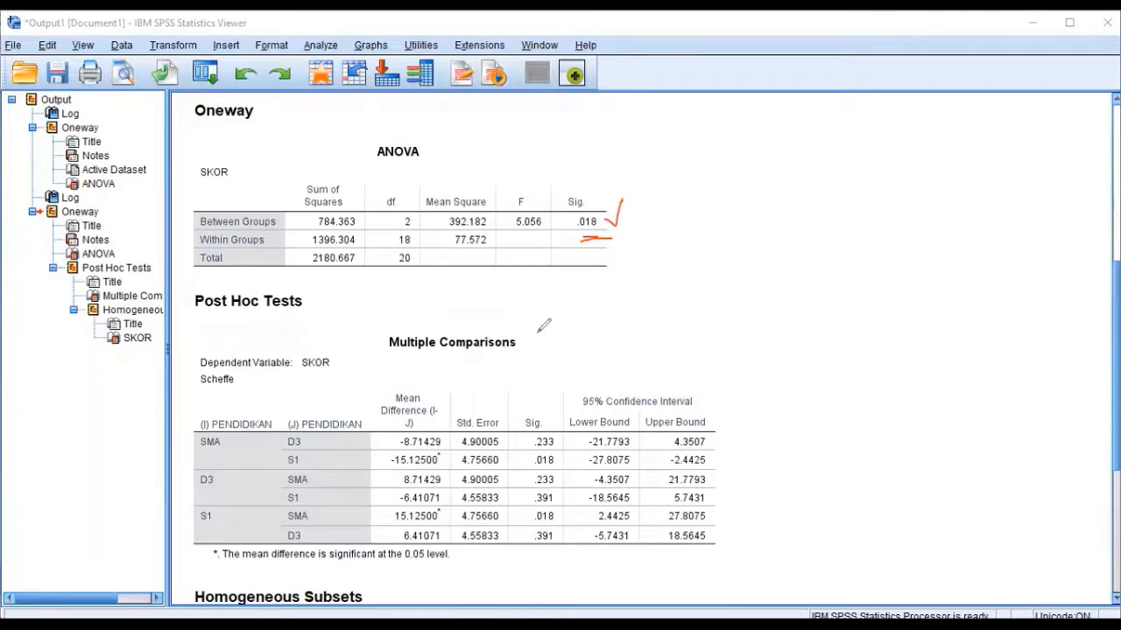
drag(530, 338, 541, 330)
drag(227, 442, 237, 441)
mouse_move(312, 440)
mouse_down()
mouse_move(324, 443)
mouse_move(317, 461)
mouse_up()
mouse_move(514, 421)
mouse_down()
mouse_move(514, 431)
mouse_move(514, 416)
mouse_move(553, 411)
mouse_move(559, 429)
mouse_up()
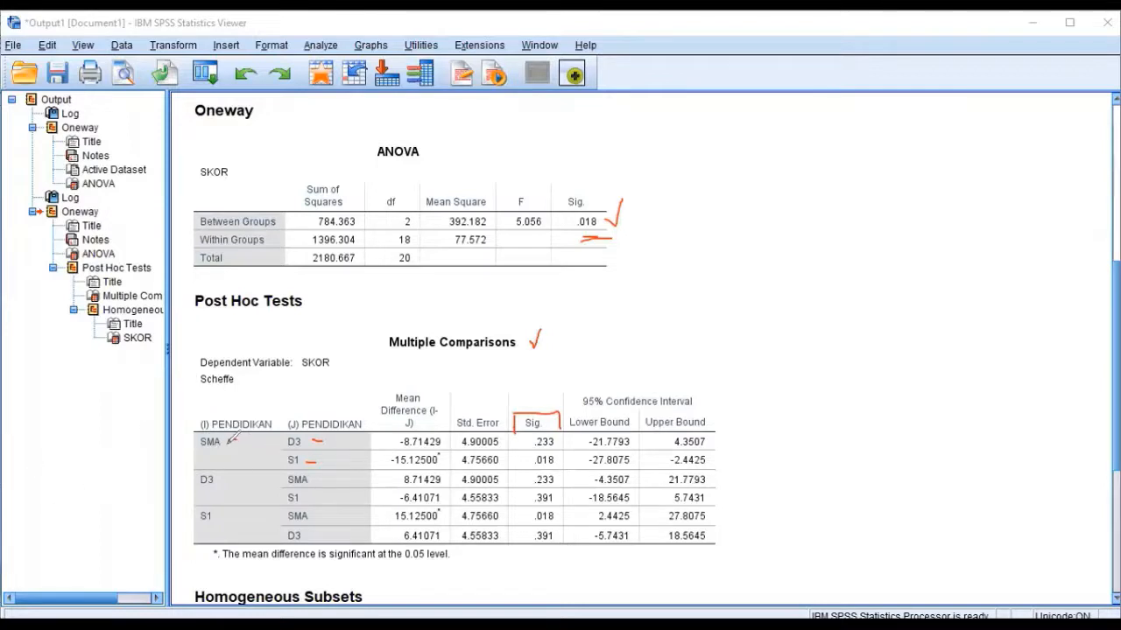
drag(228, 442, 237, 442)
drag(560, 455, 570, 447)
mouse_move(560, 513)
mouse_down()
mouse_move(576, 511)
mouse_move(566, 504)
mouse_up()
drag(252, 515, 271, 516)
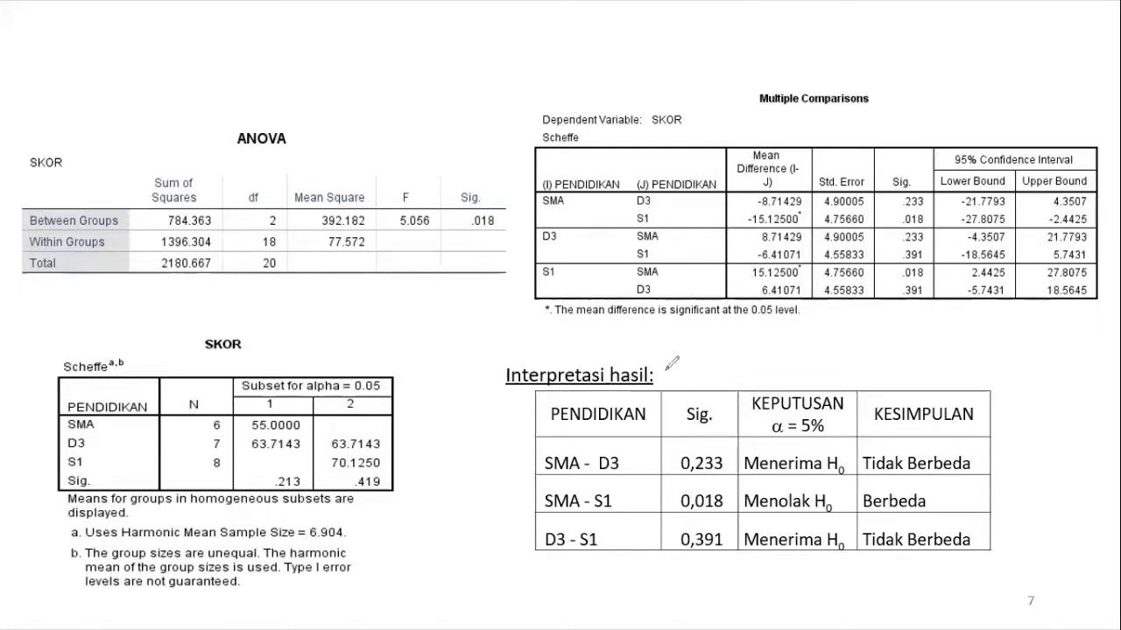
drag(487, 375, 497, 364)
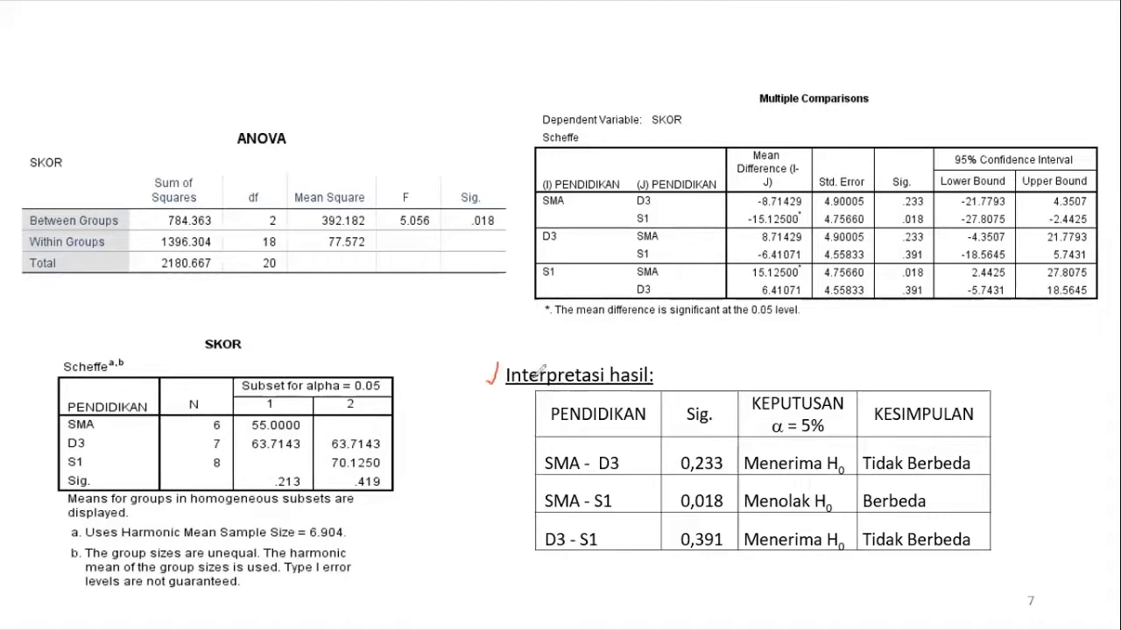
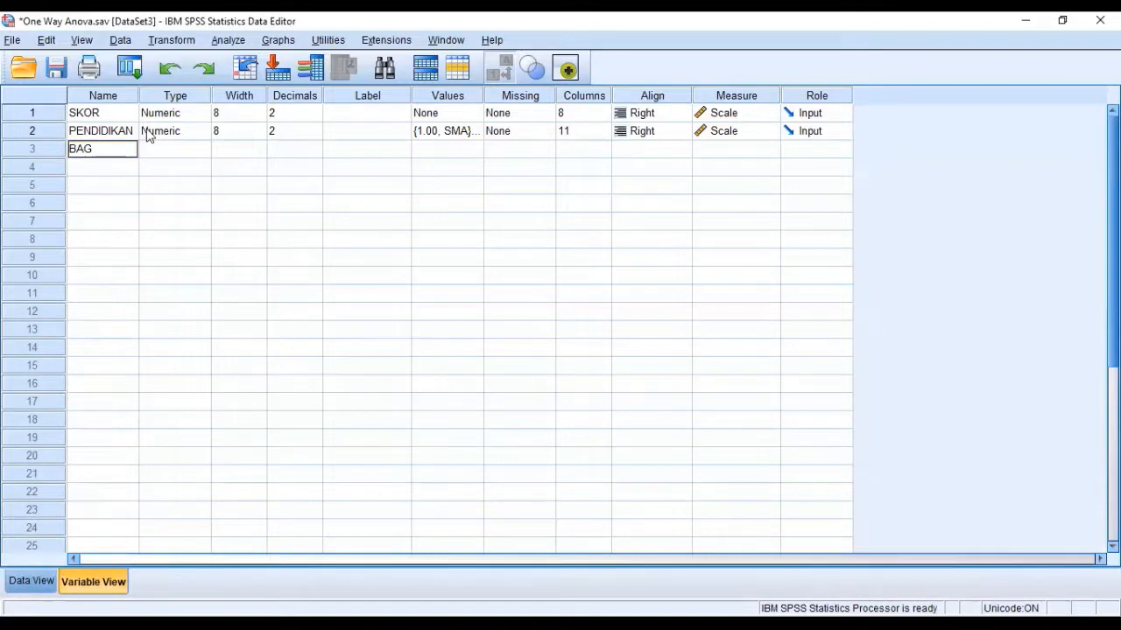
Name the third variable BAGIAN and start defining its value labels with the value 1
text(IAN)
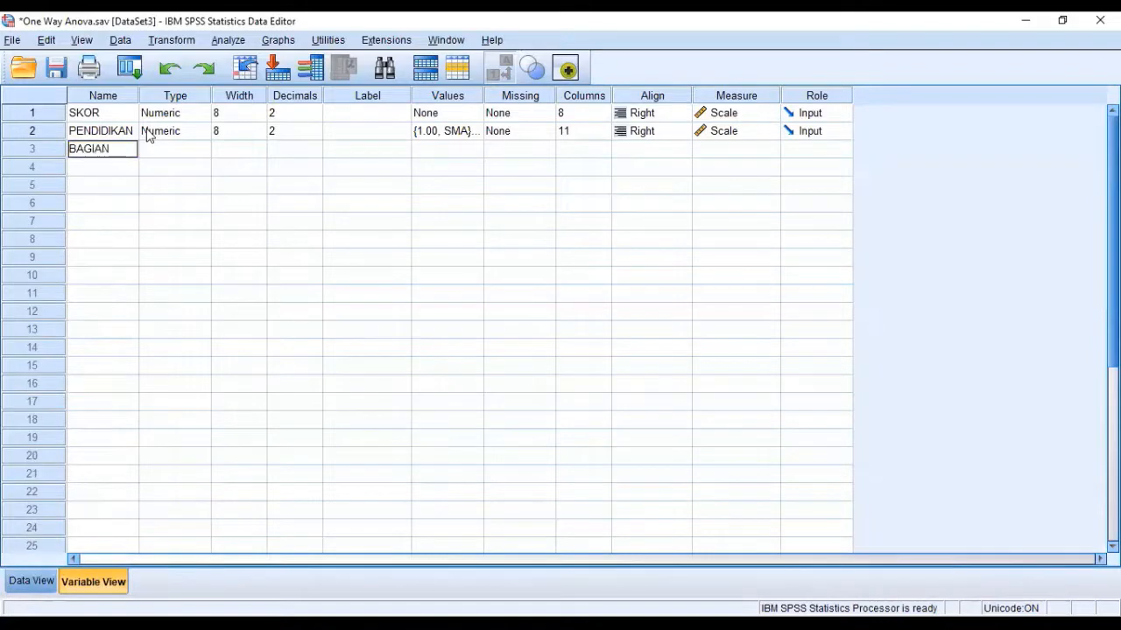
click(420, 149)
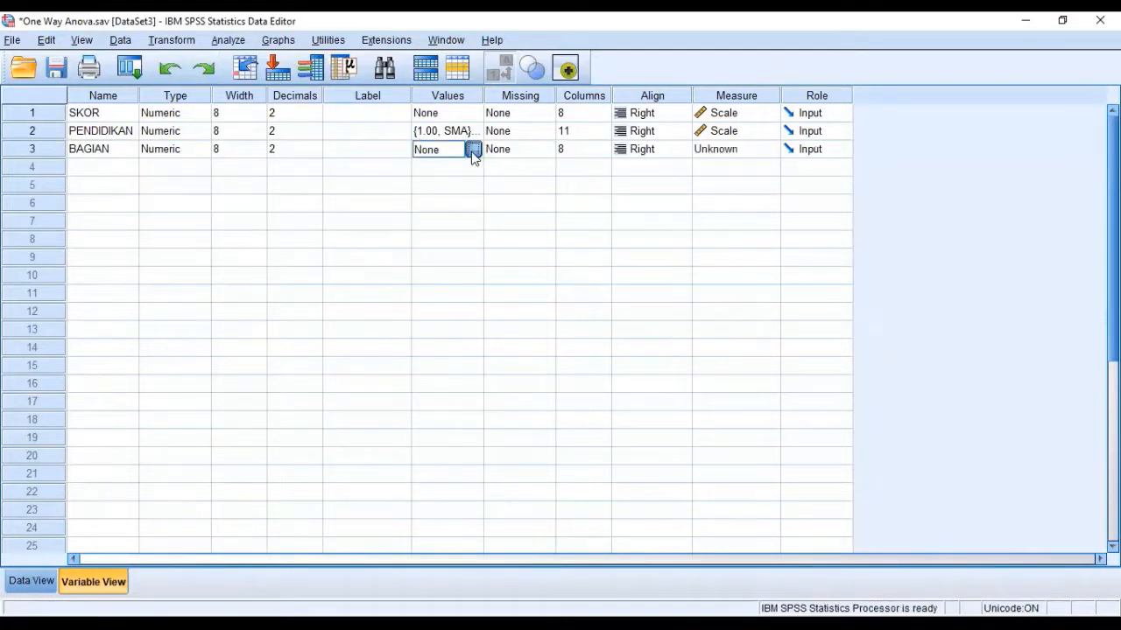
text(1)
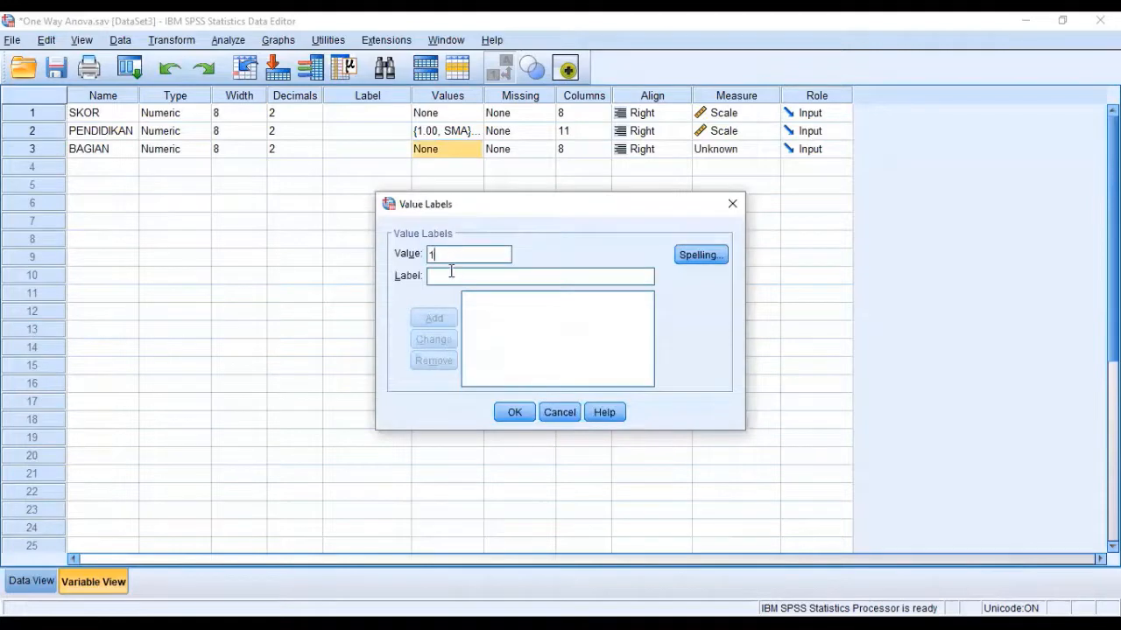
click(452, 276)
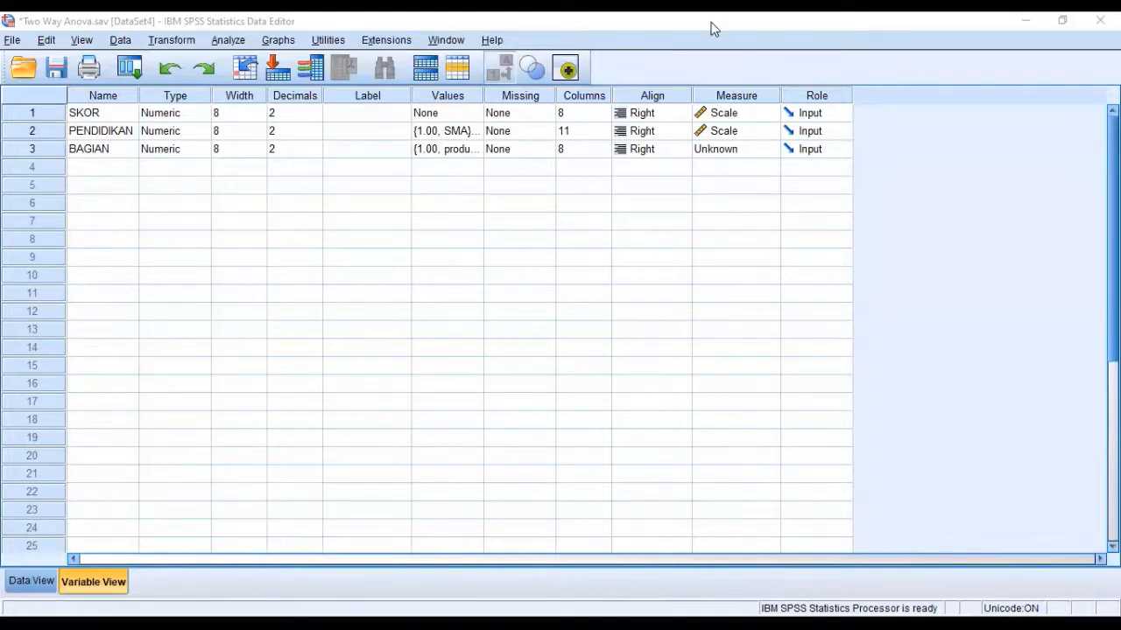
Review the value labels of PENDIDIKAN and BAGIAN, and set BAGIAN's measurement level to Scale
click(474, 131)
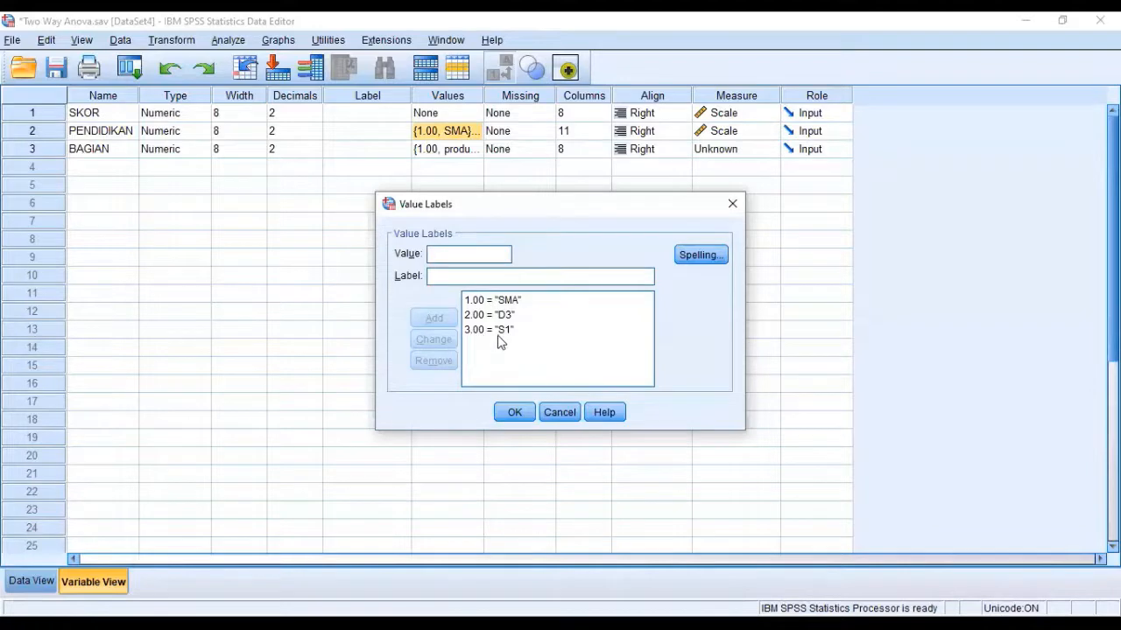
click(525, 414)
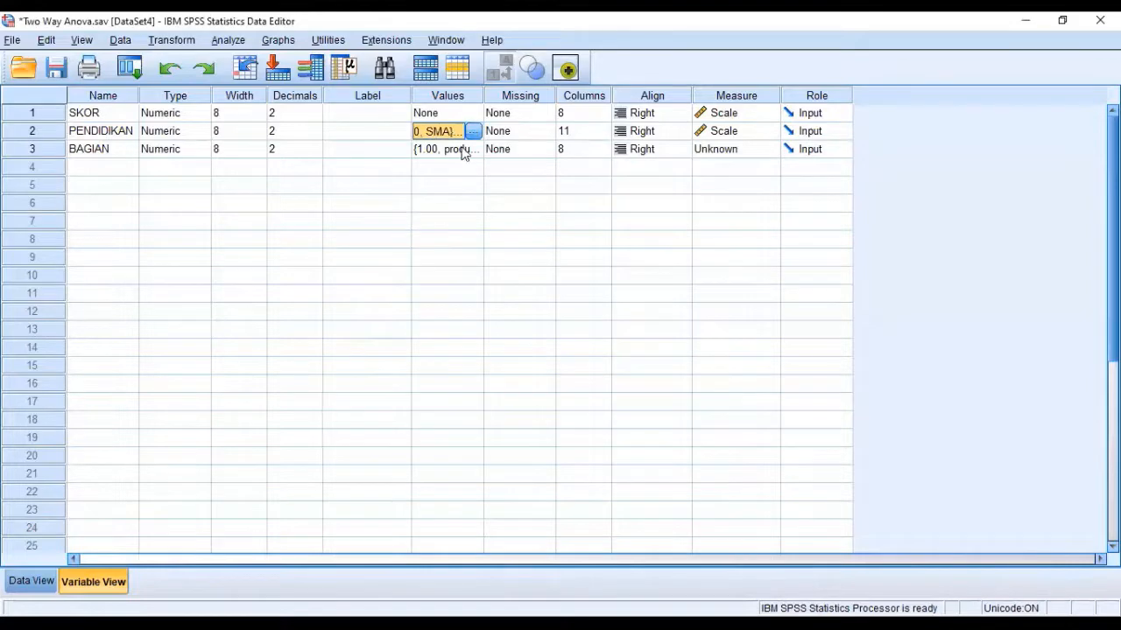
click(463, 151)
click(473, 150)
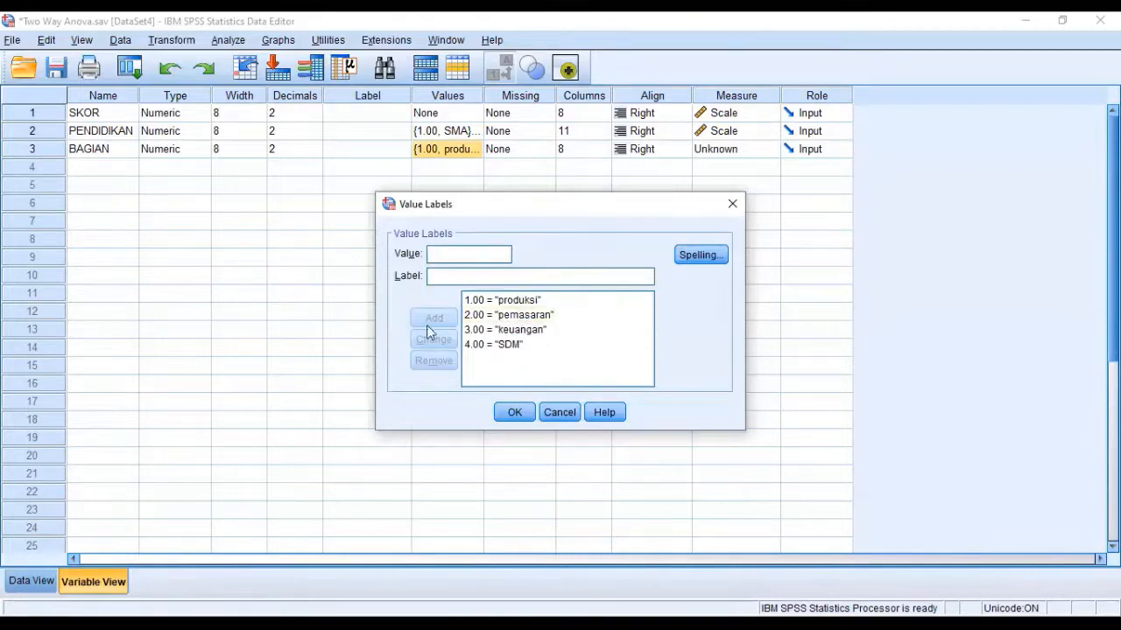
click(513, 413)
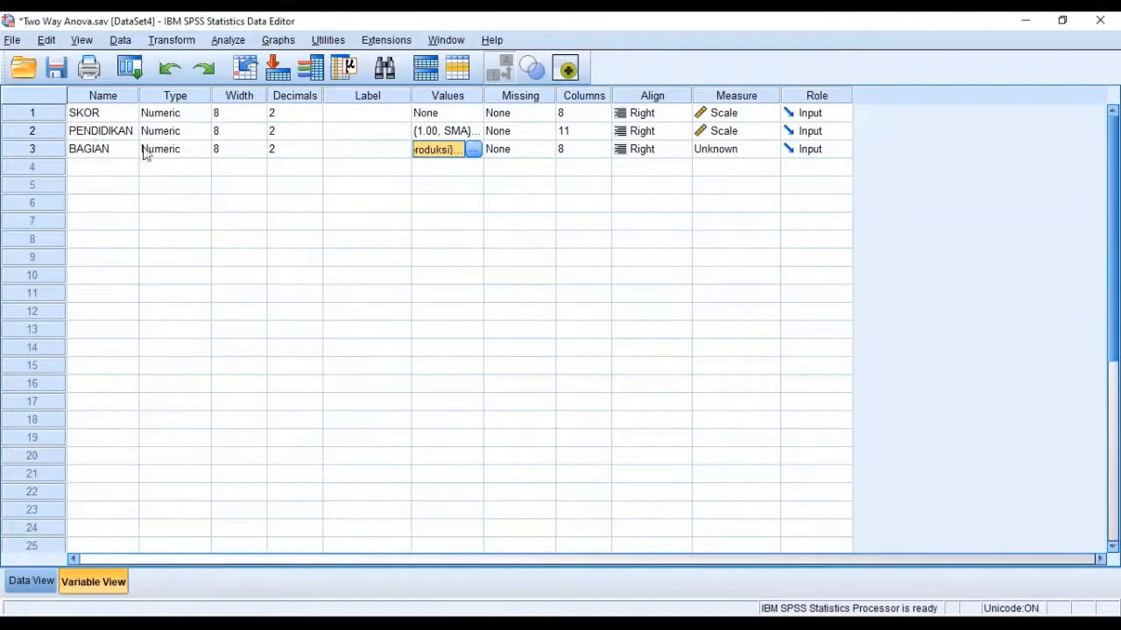
click(755, 154)
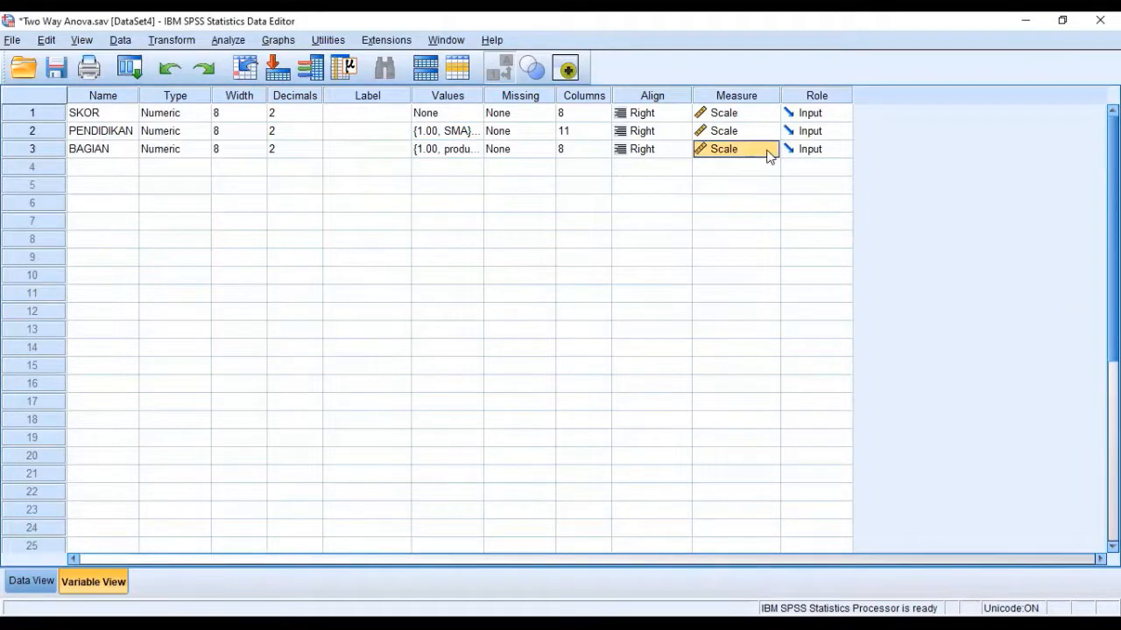
Run a Univariate General Linear Model with SKOR as the dependent variable, PENDIDIKAN as fixed factor and BAGIAN as random factor
click(32, 580)
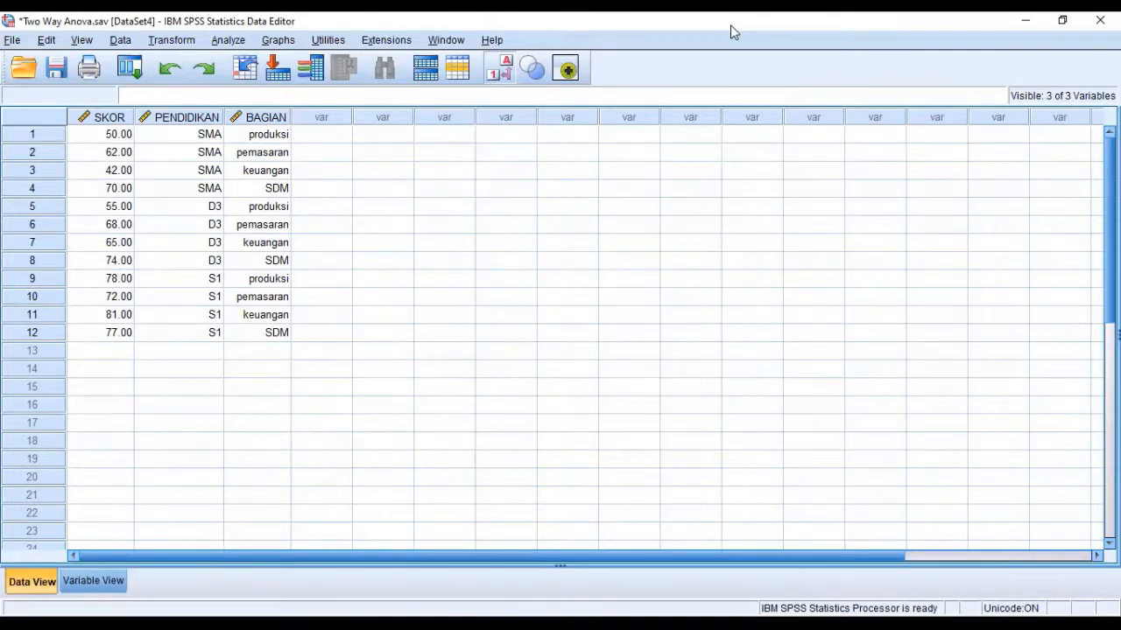
click(228, 40)
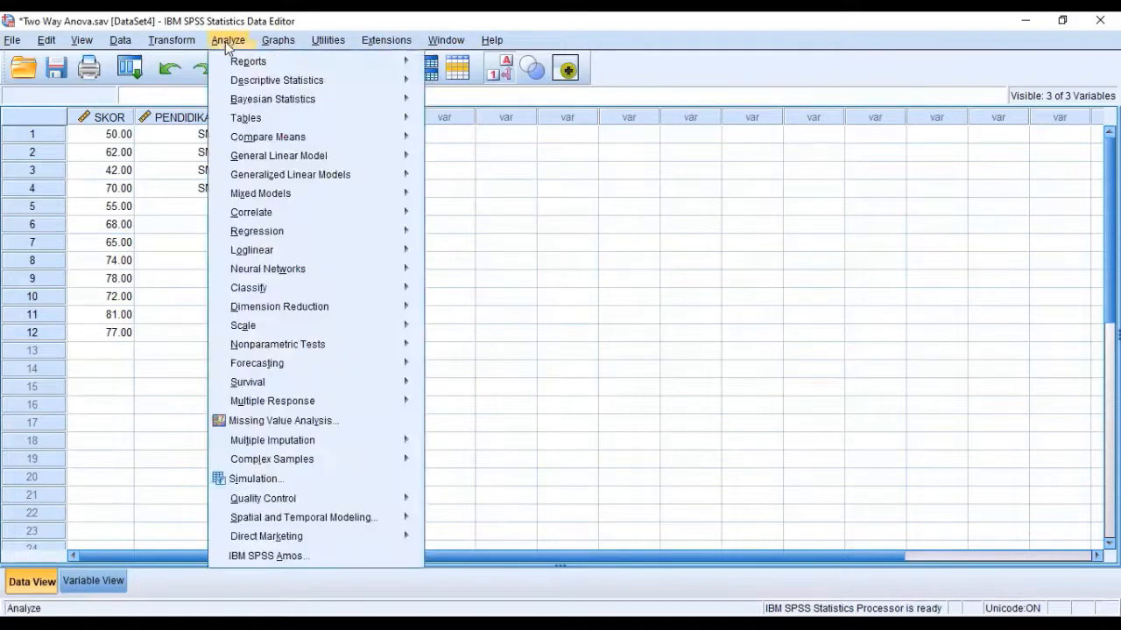
mouse_move(259, 163)
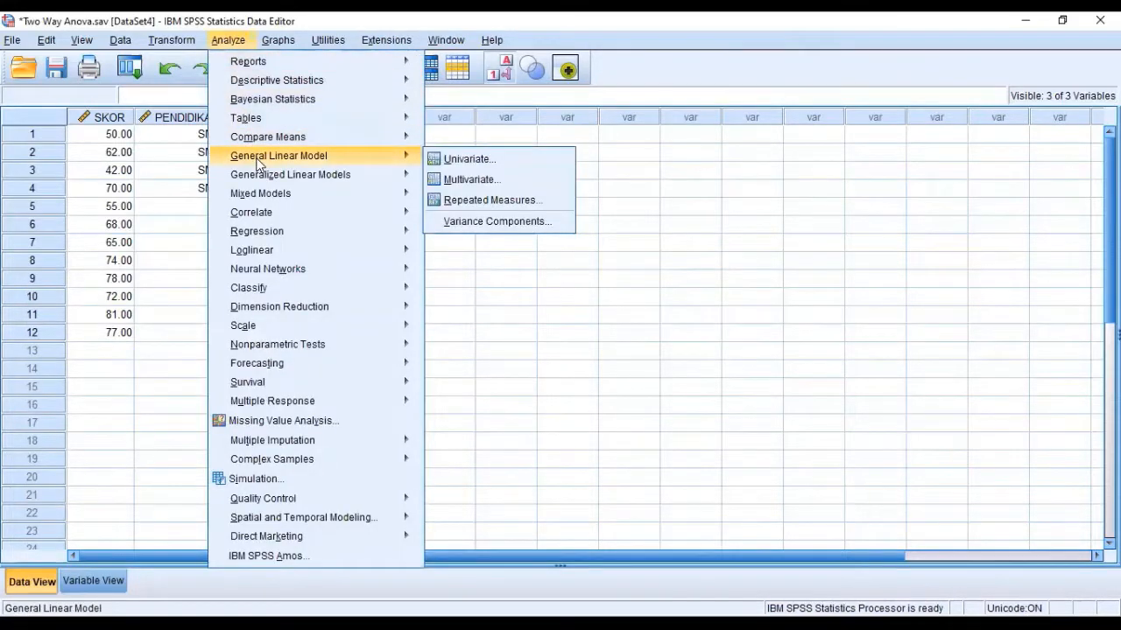
click(465, 160)
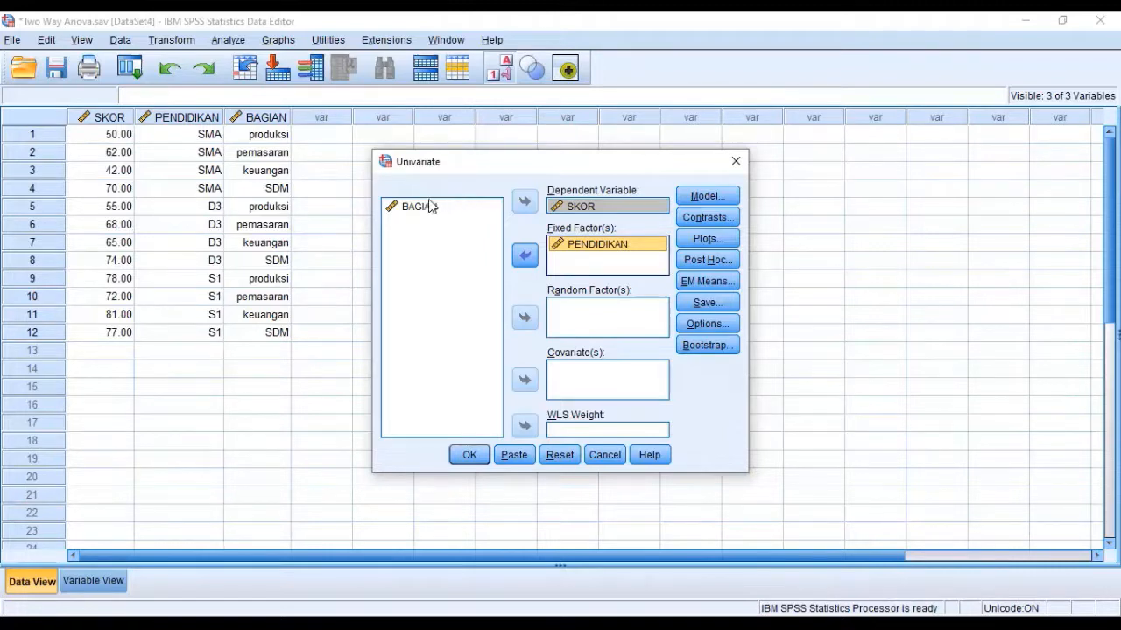
click(431, 208)
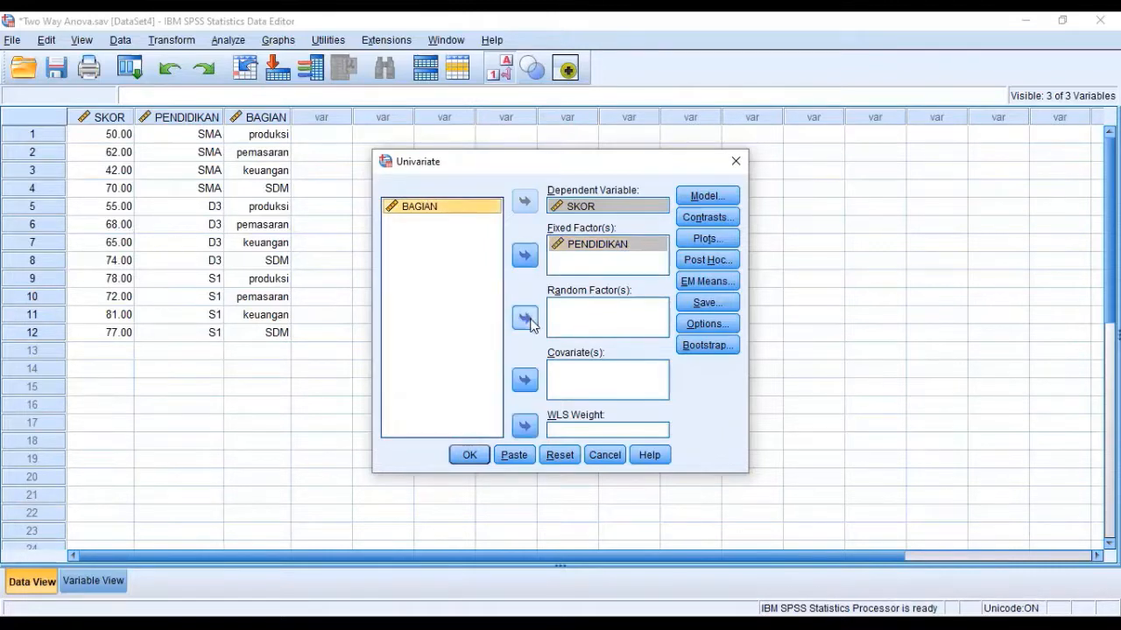
click(525, 320)
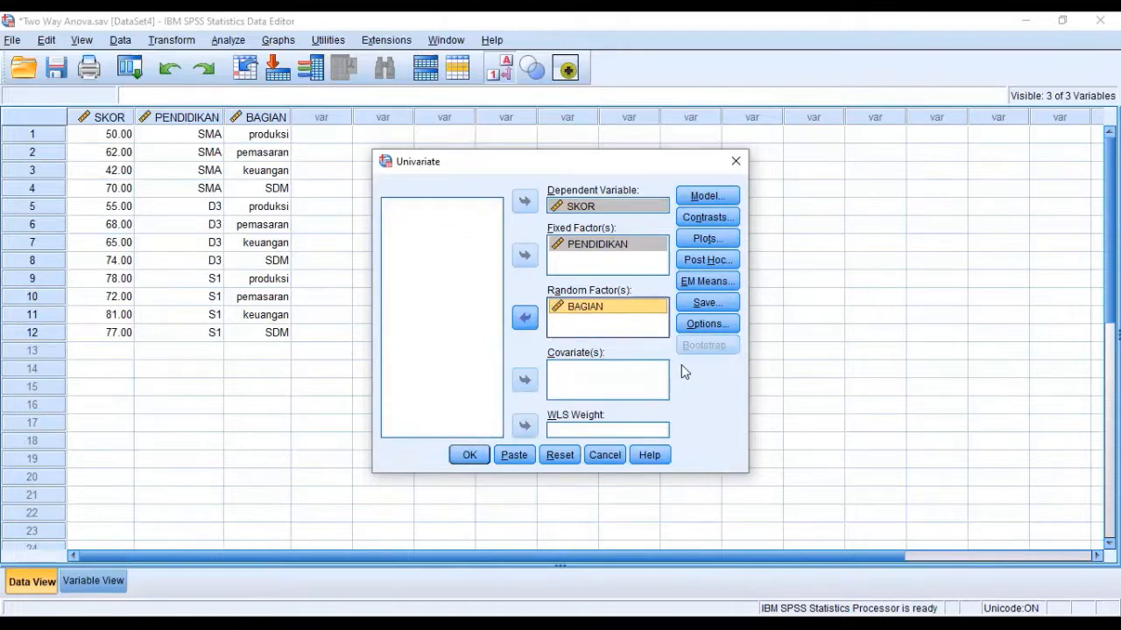
click(474, 456)
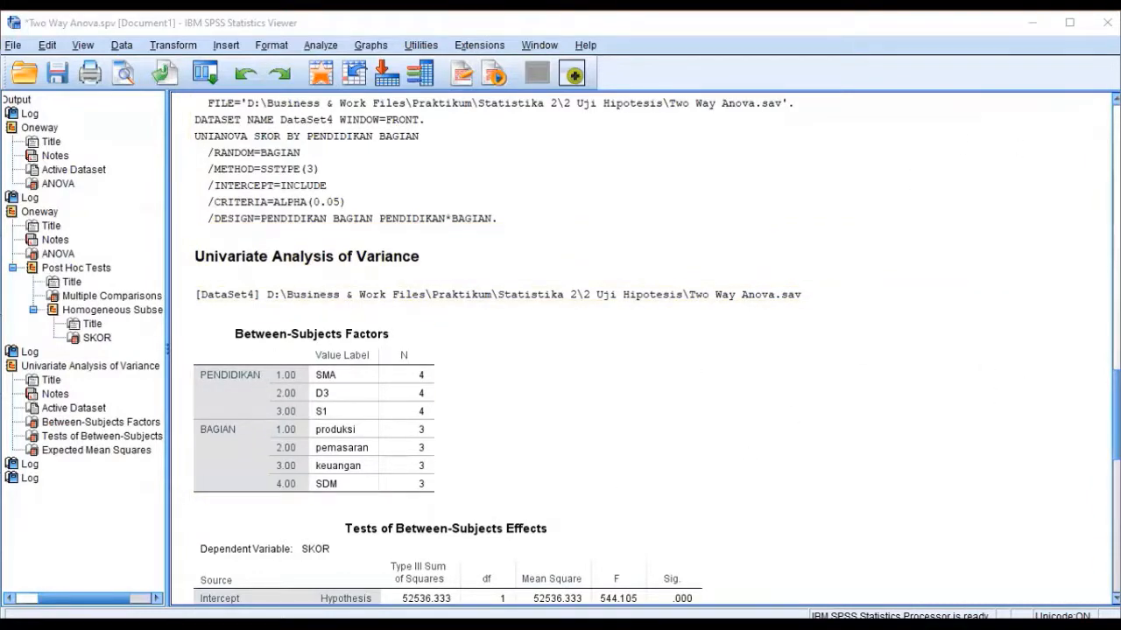
Examine the Between-Subjects Factors, Tests of Between-Subjects Effects and Expected Mean Squares tables, including the significance of PENDIDIKAN and BAGIAN
scroll(645, 347, down, 5)
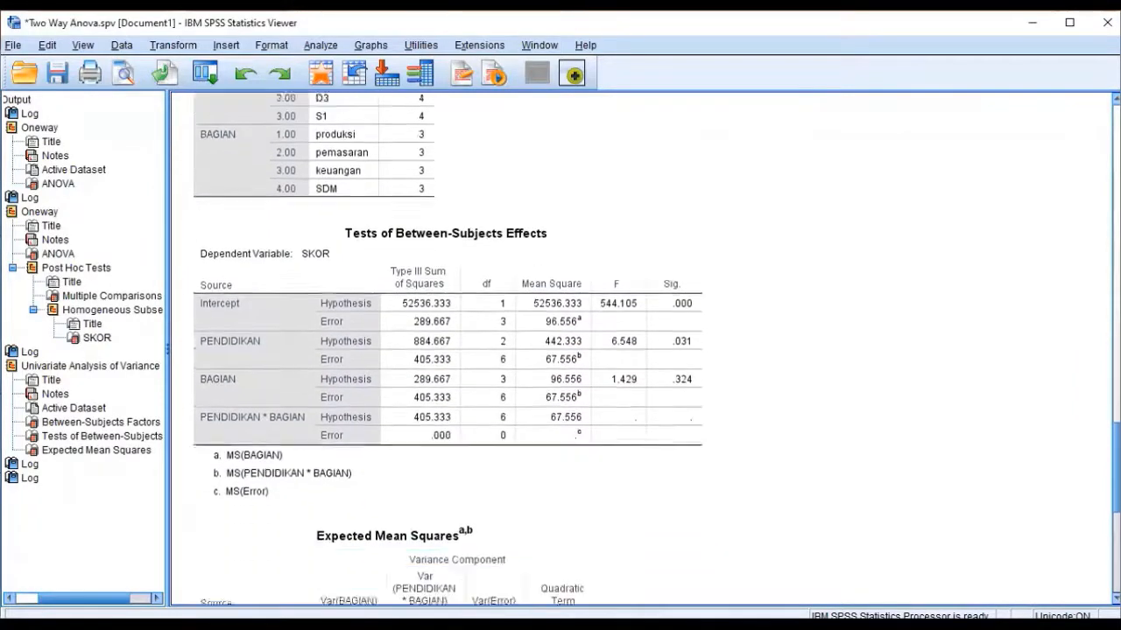
scroll(645, 347, down, 6)
scroll(645, 347, up, 11)
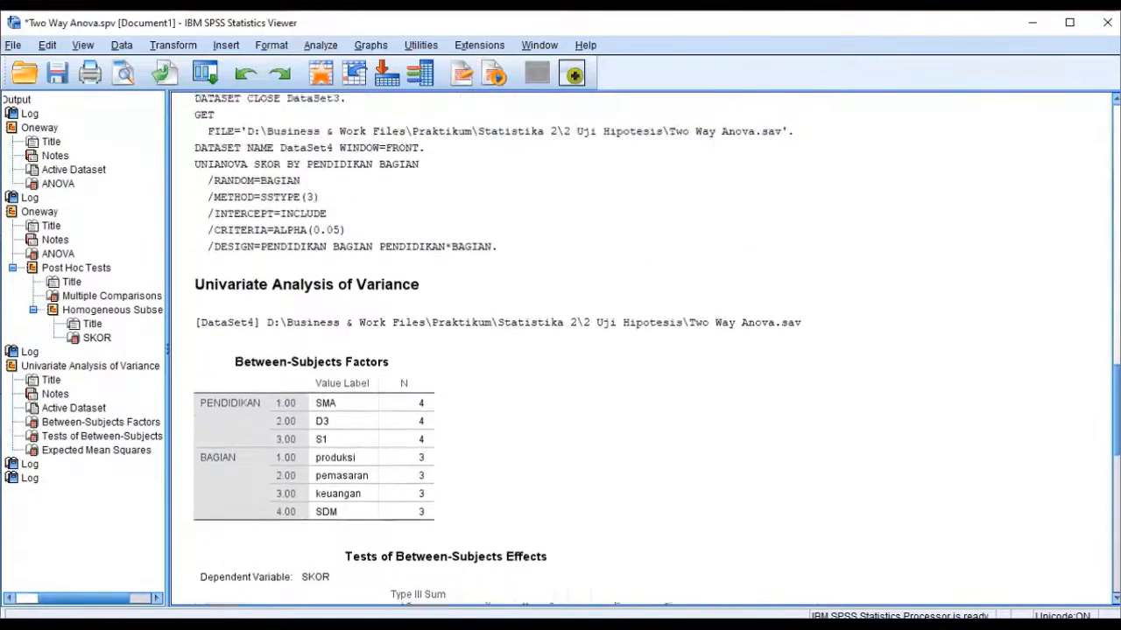
scroll(646, 346, down, 2)
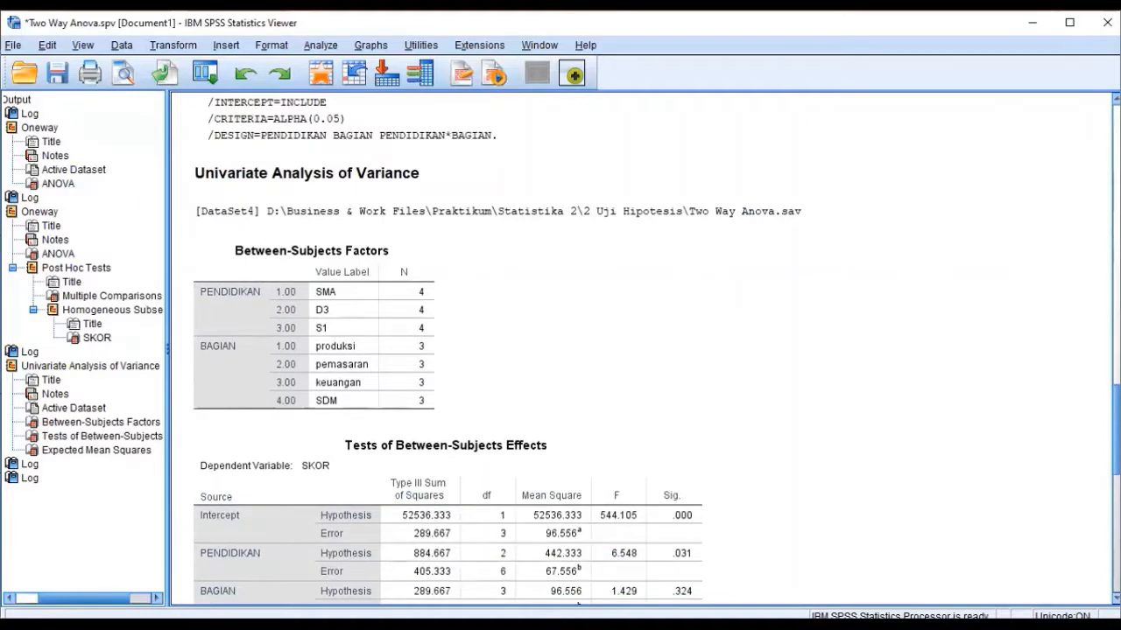
scroll(645, 347, down, 1)
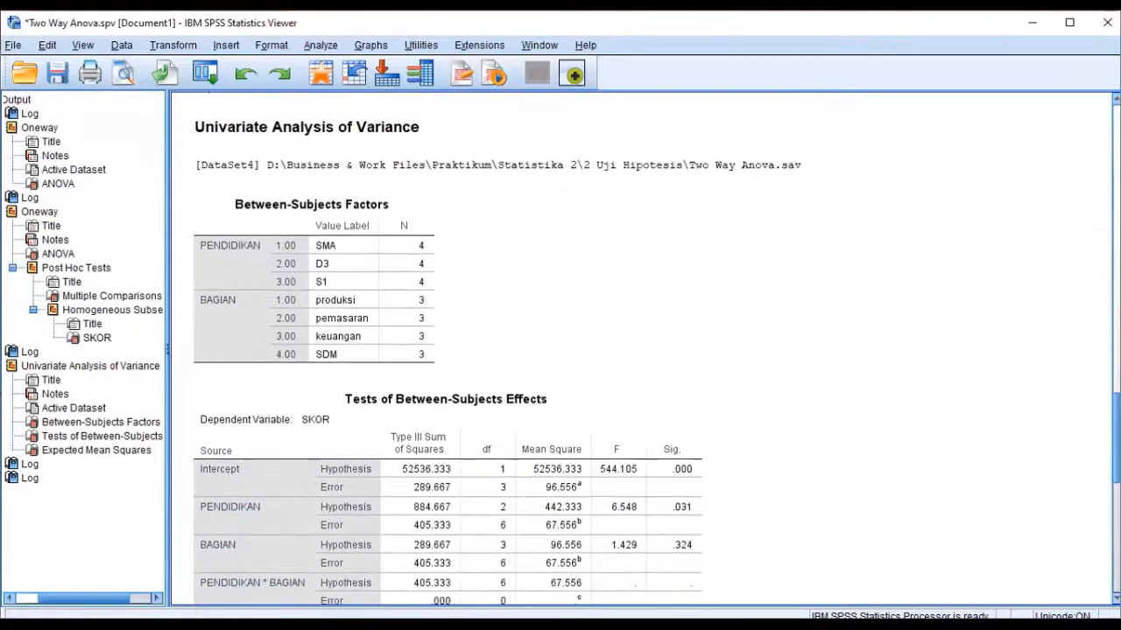
scroll(645, 347, down, 1)
scroll(645, 347, down, 1)
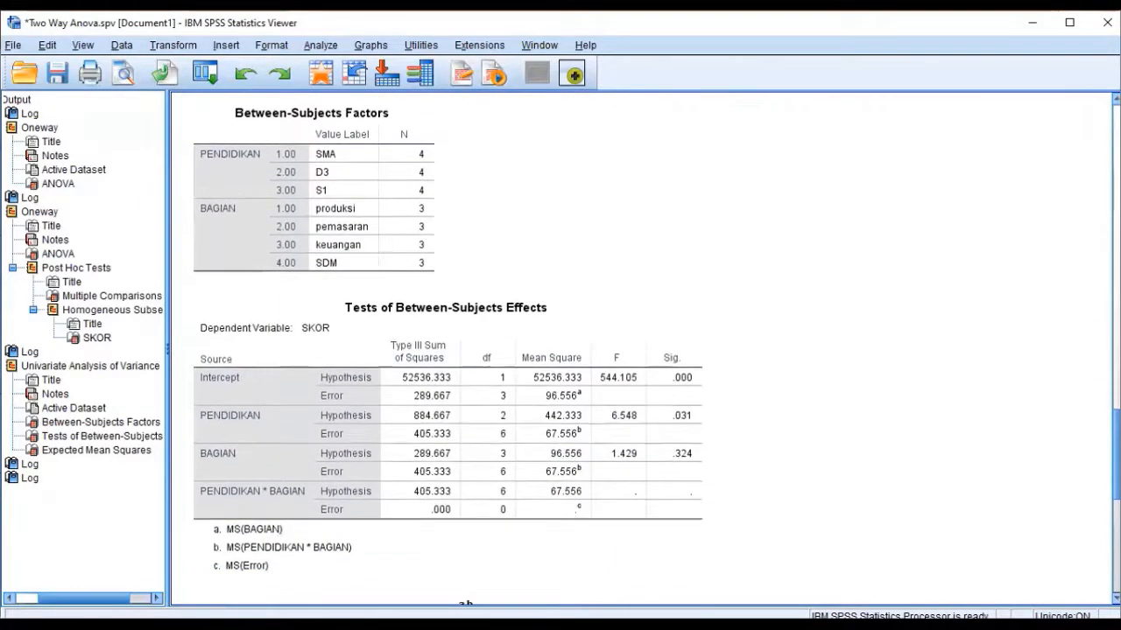
scroll(645, 347, down, 8)
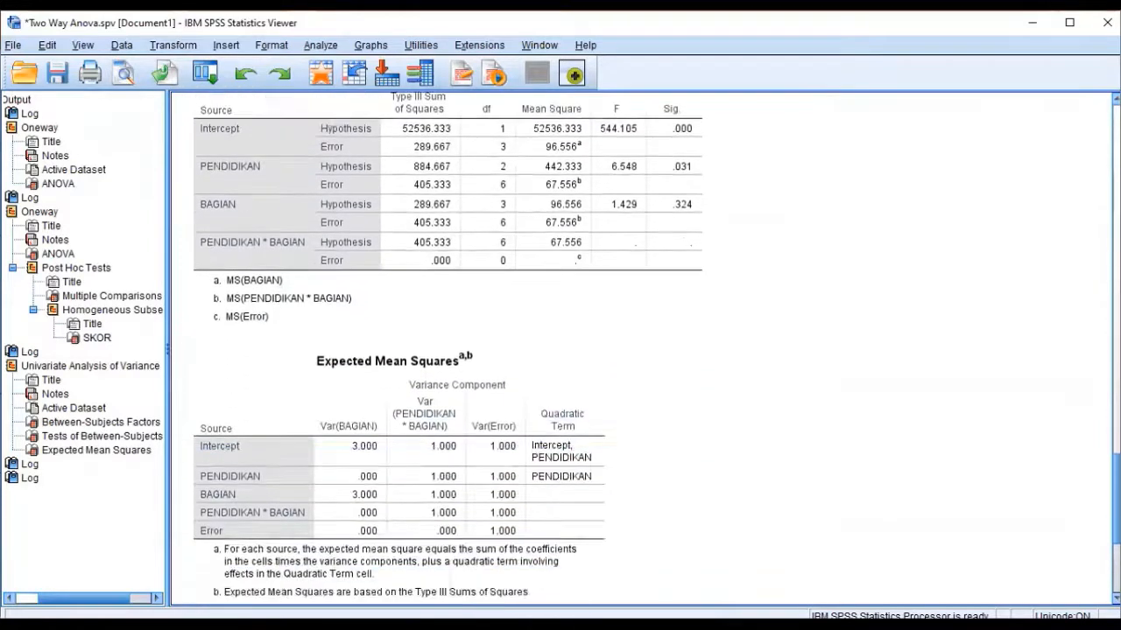
scroll(645, 347, down, 4)
scroll(645, 347, up, 15)
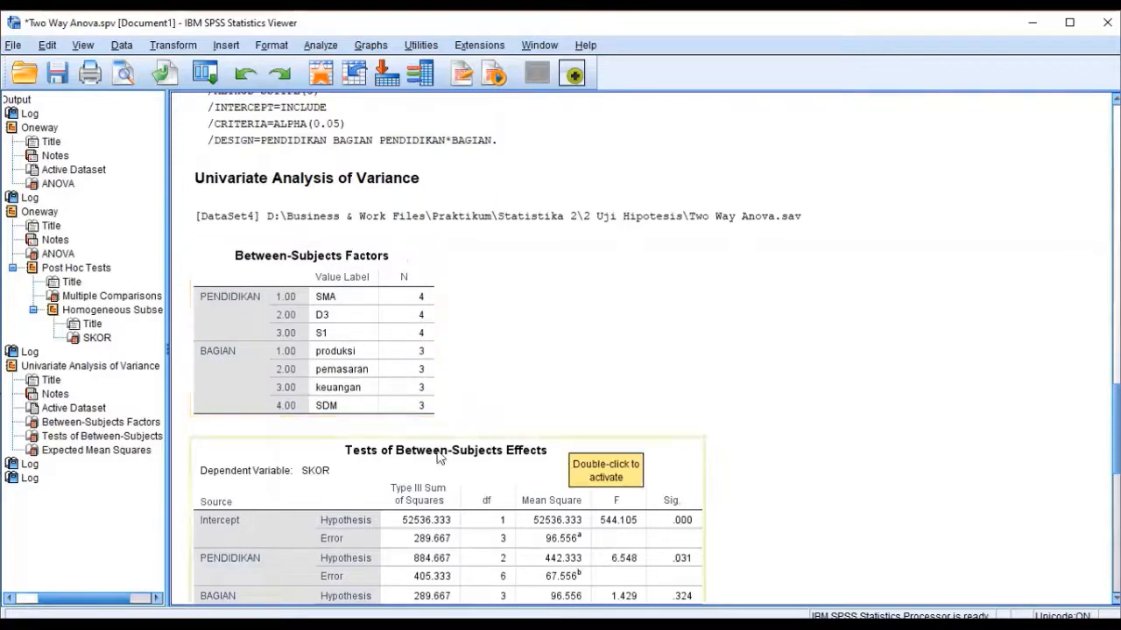
scroll(937, 395, down, 5)
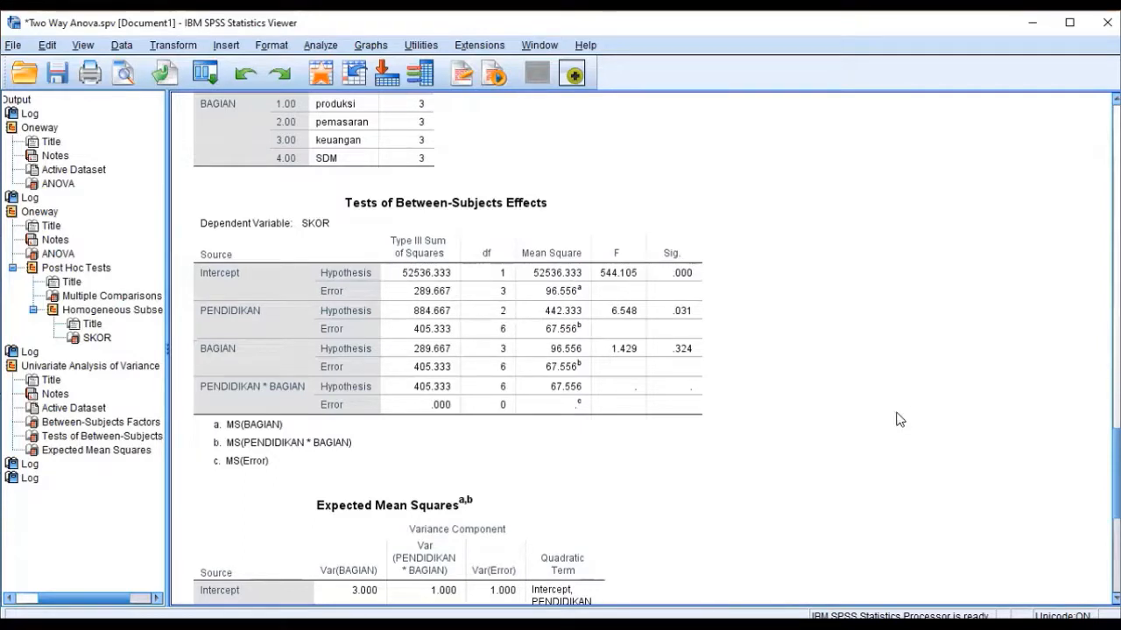
click(225, 345)
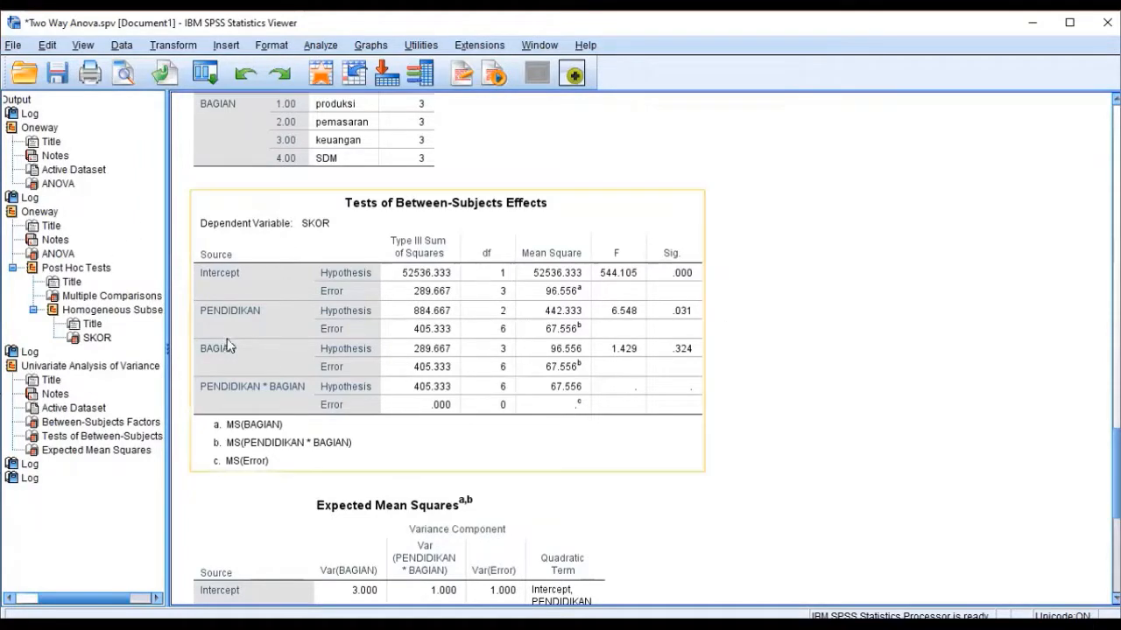
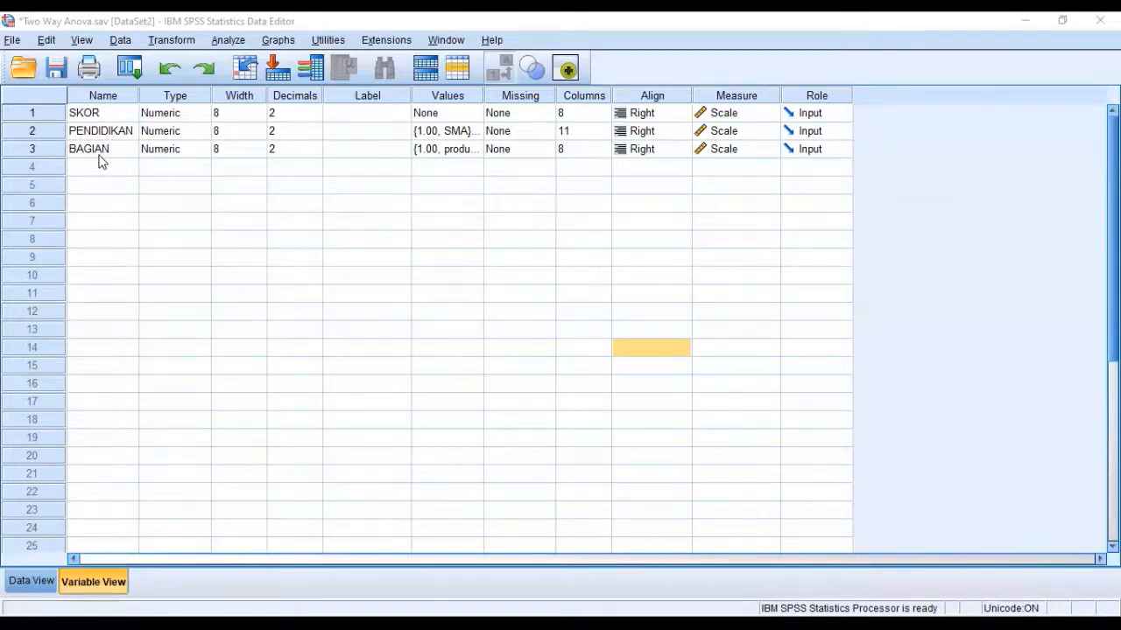
Check the value labels defined for the PENDIDIKAN and BAGIAN variables in the new Two Way Anova data set
click(464, 131)
click(474, 131)
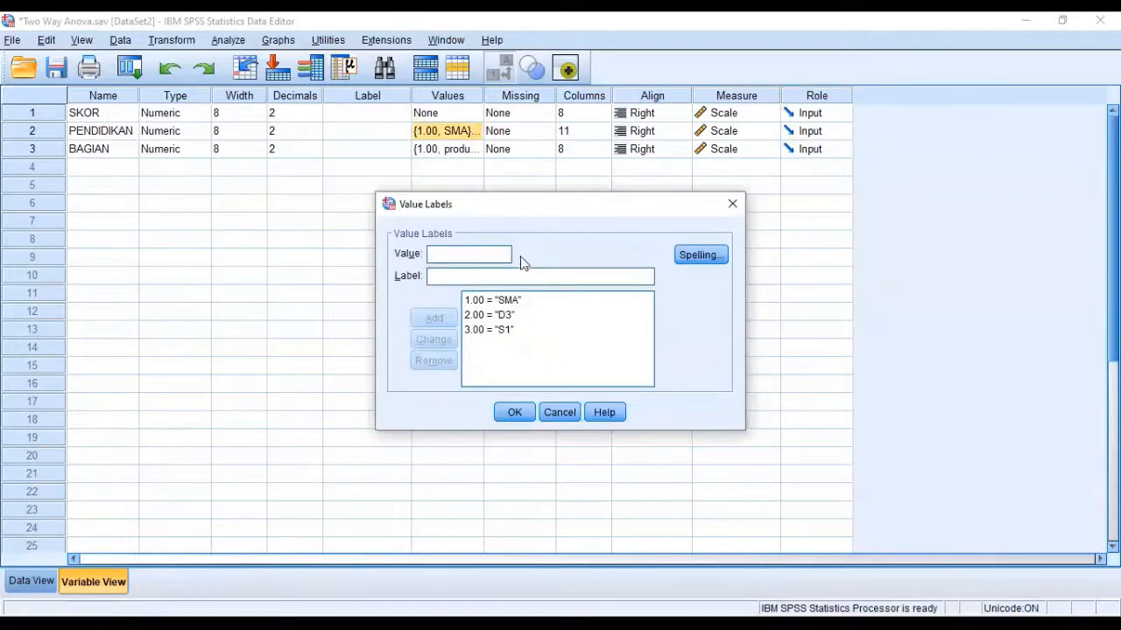
click(527, 415)
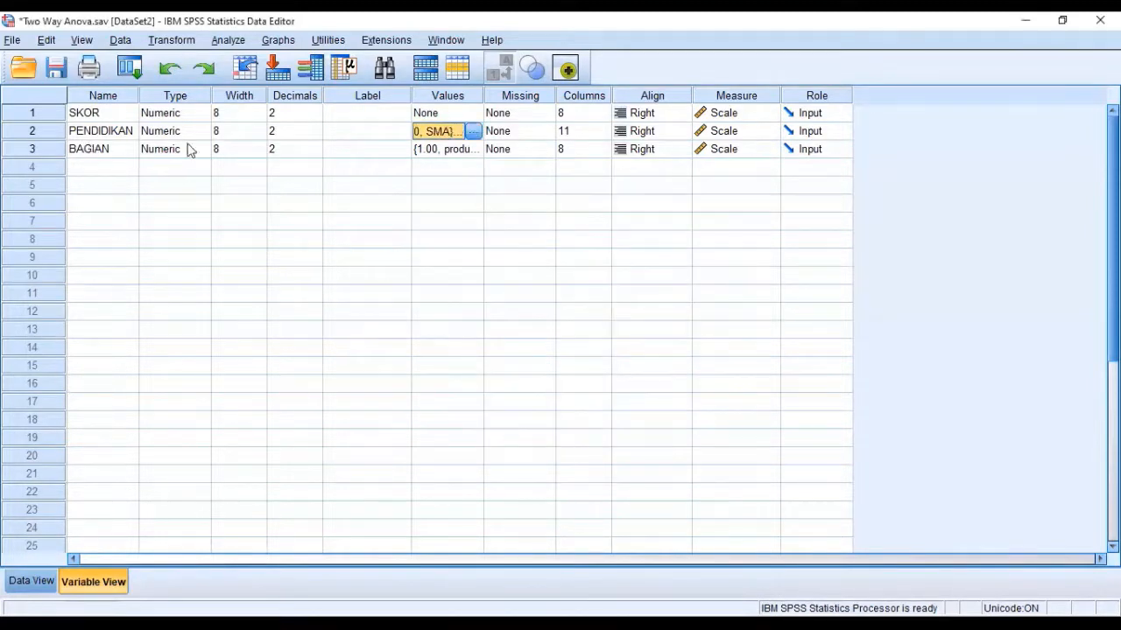
click(429, 149)
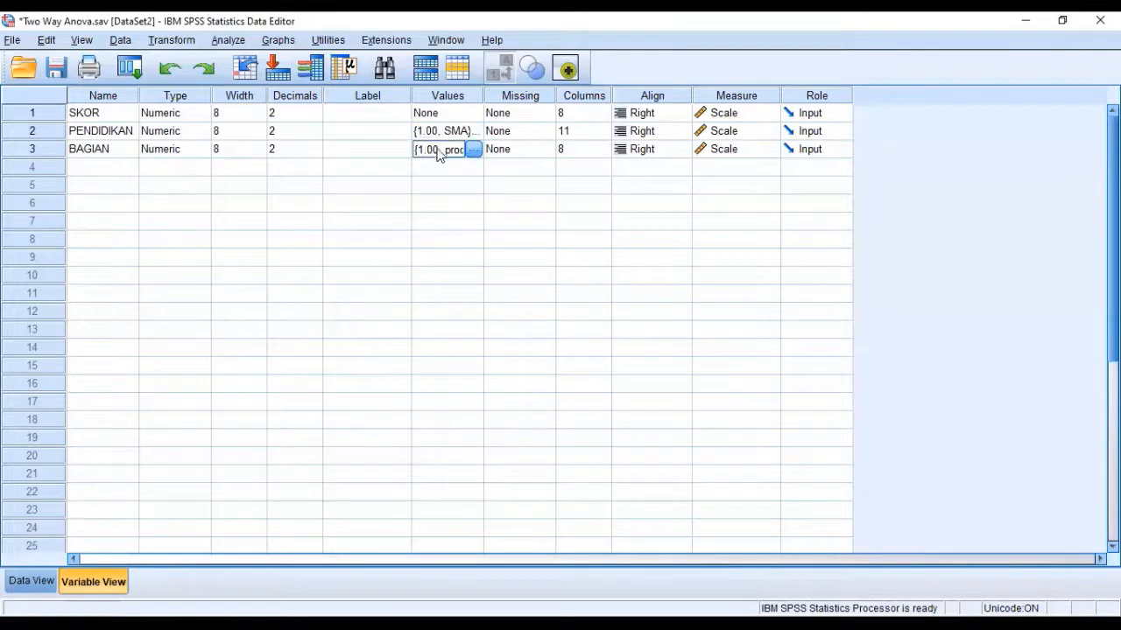
click(473, 150)
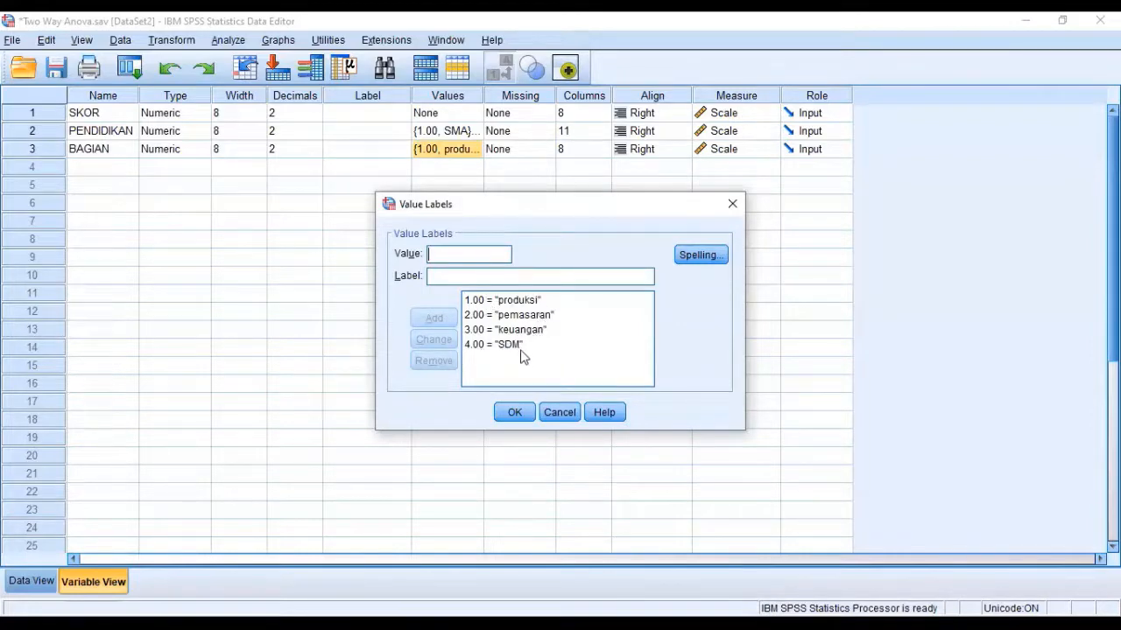
click(520, 408)
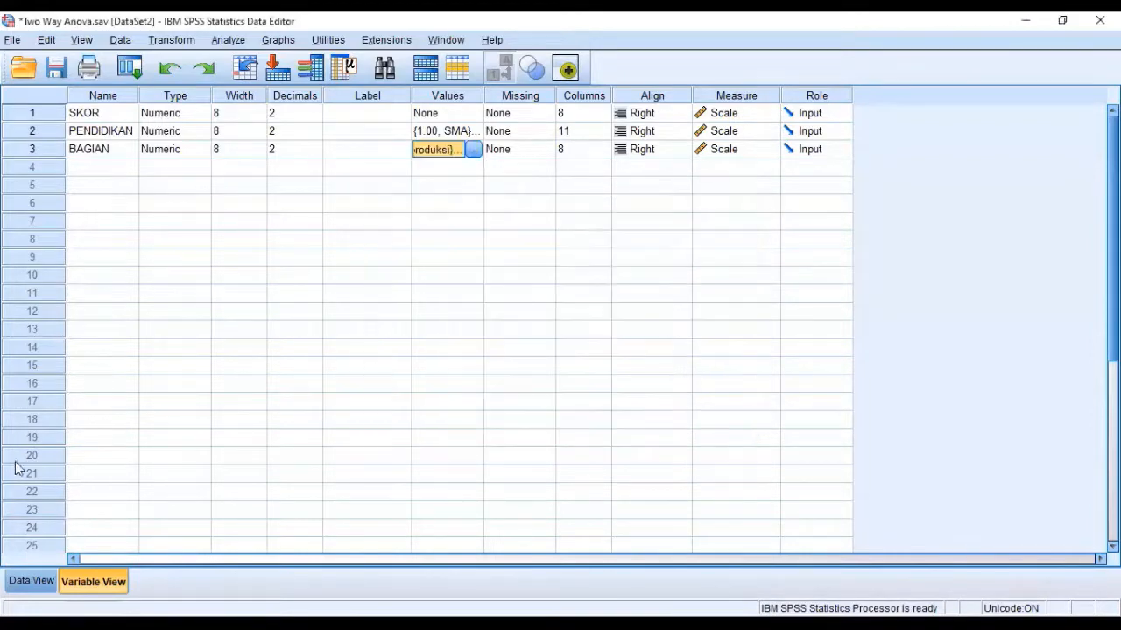
Look through all cases in the data sheet, checking the SKOR values for each combination of PENDIDIKAN and BAGIAN
click(35, 581)
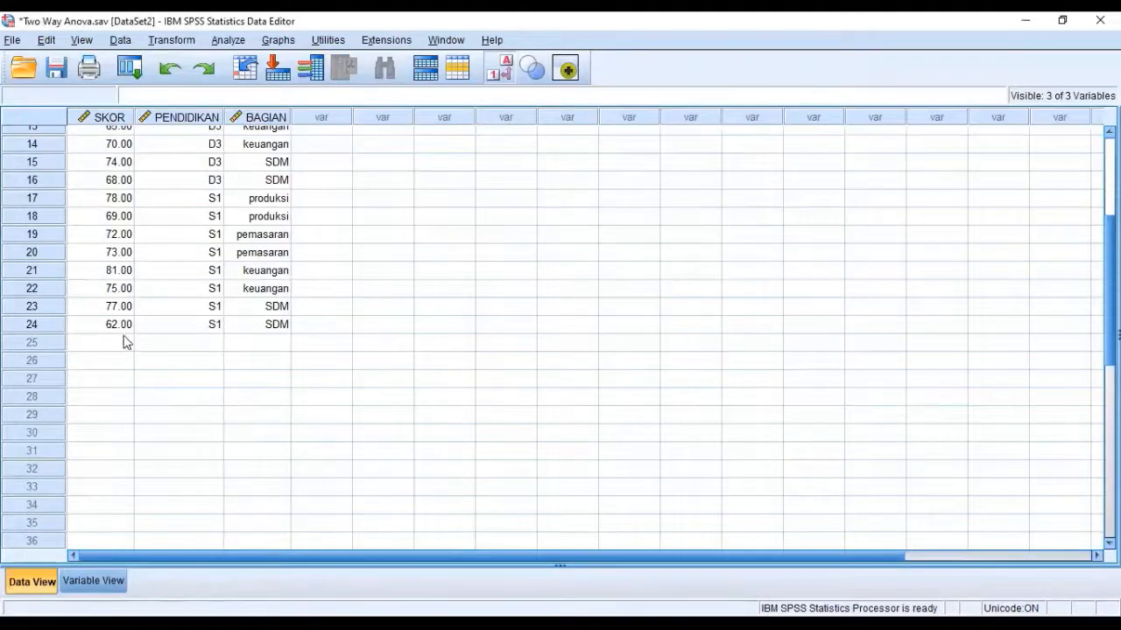
scroll(132, 350, up, 4)
scroll(141, 225, down, 10)
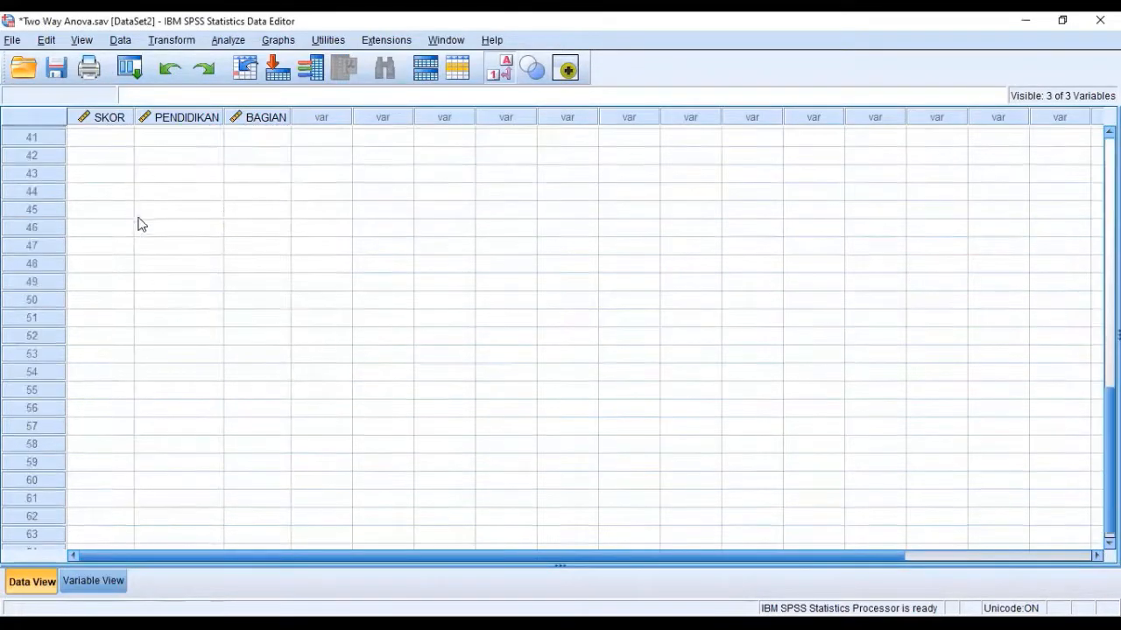
scroll(143, 225, up, 10)
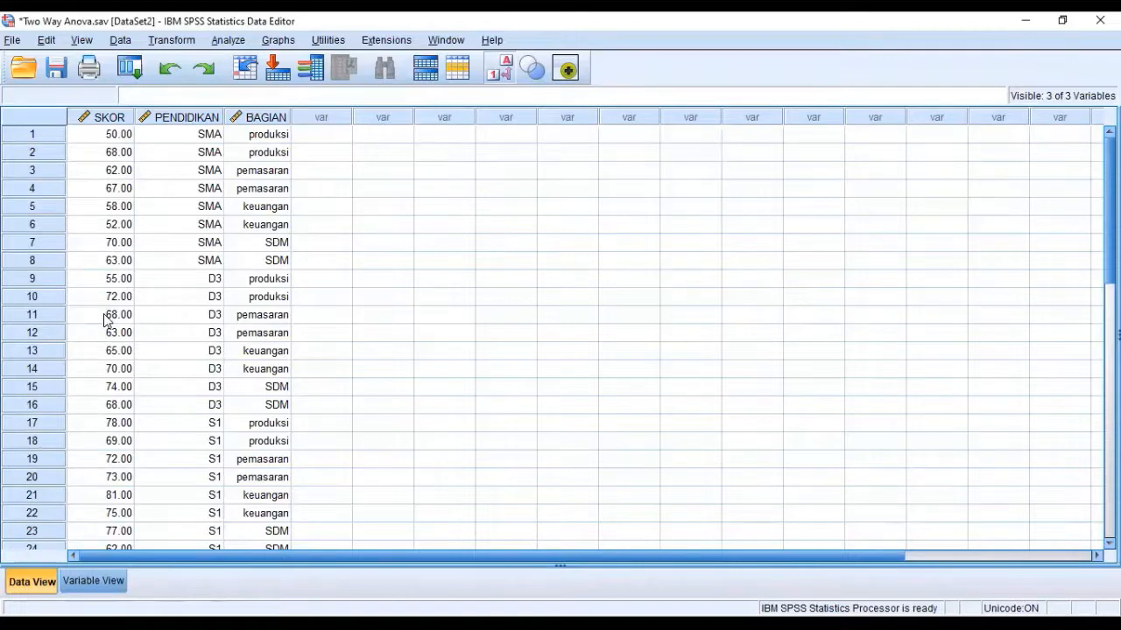
scroll(106, 321, down, 7)
scroll(103, 318, up, 7)
scroll(132, 262, down, 7)
scroll(70, 202, up, 7)
scroll(189, 211, down, 3)
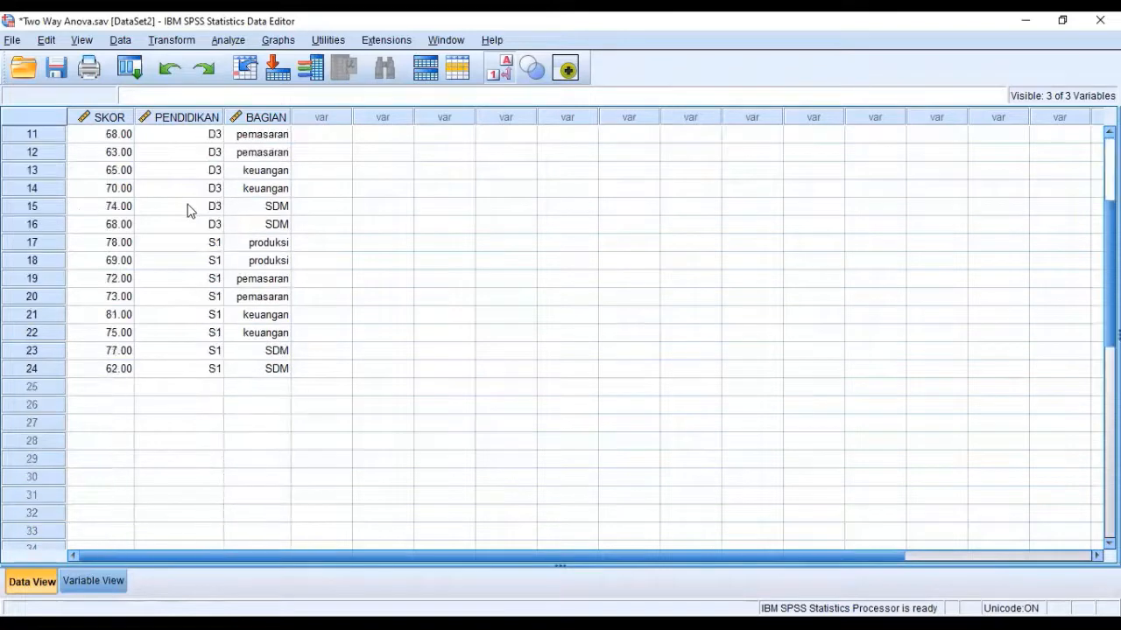
Set up a Univariate General Linear Model with SKOR as the dependent variable and PENDIDIKAN and BAGIAN as fixed factors
scroll(245, 249, up, 3)
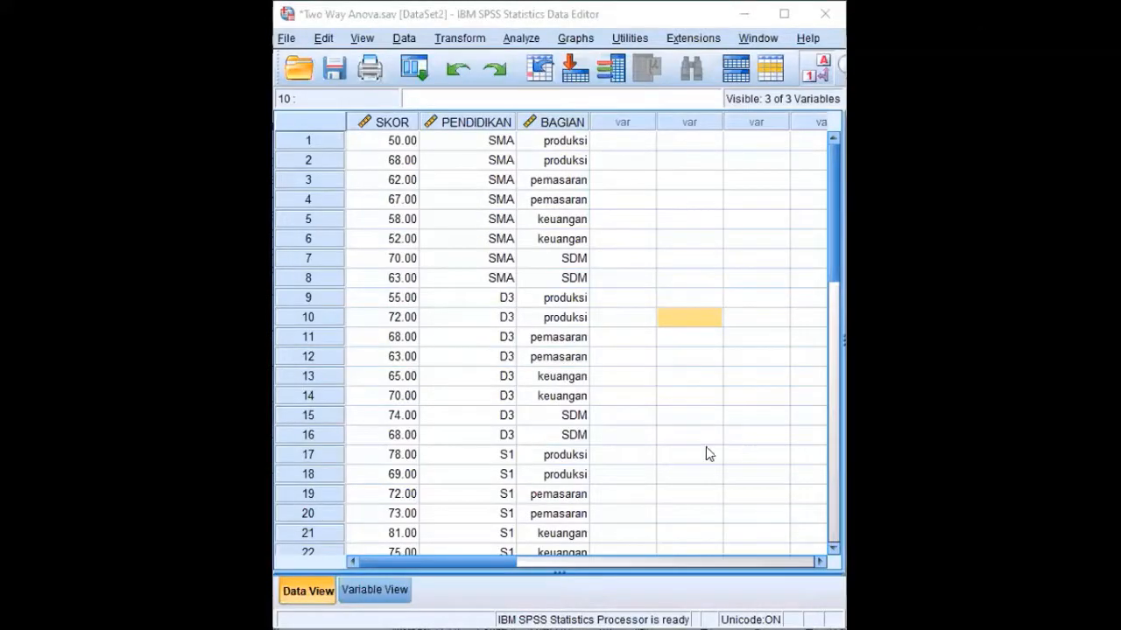
click(521, 40)
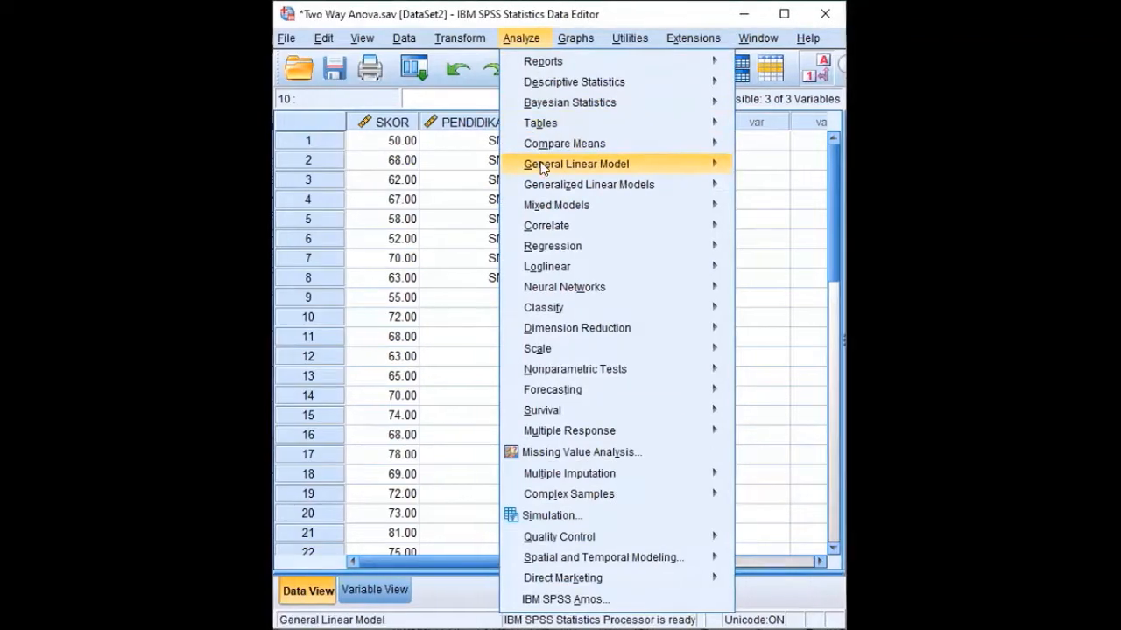
mouse_move(541, 168)
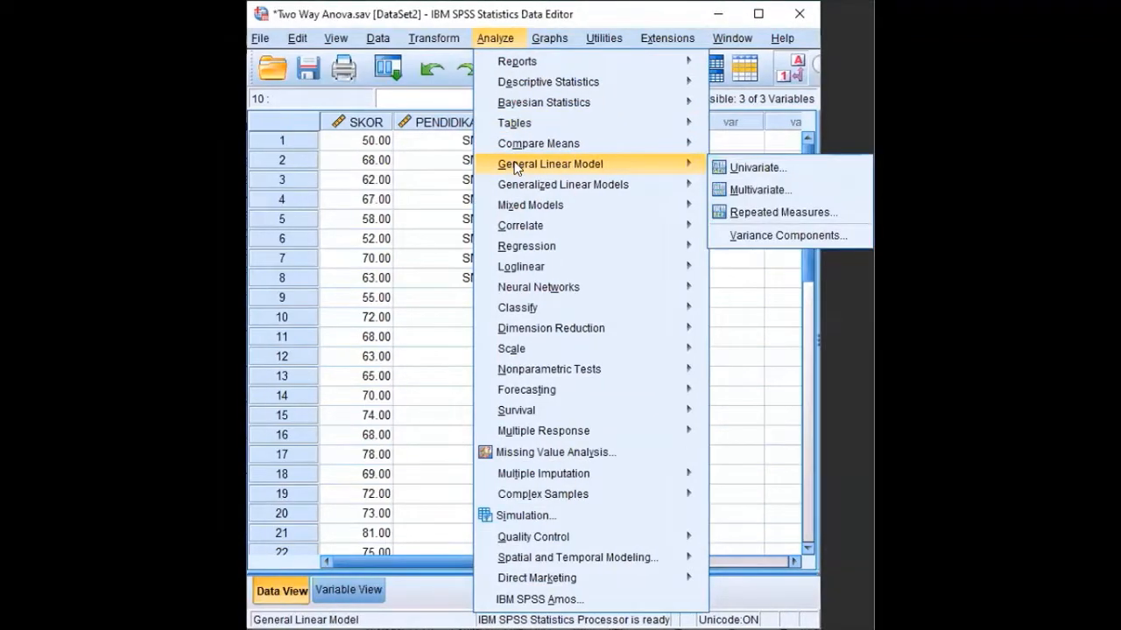
click(735, 167)
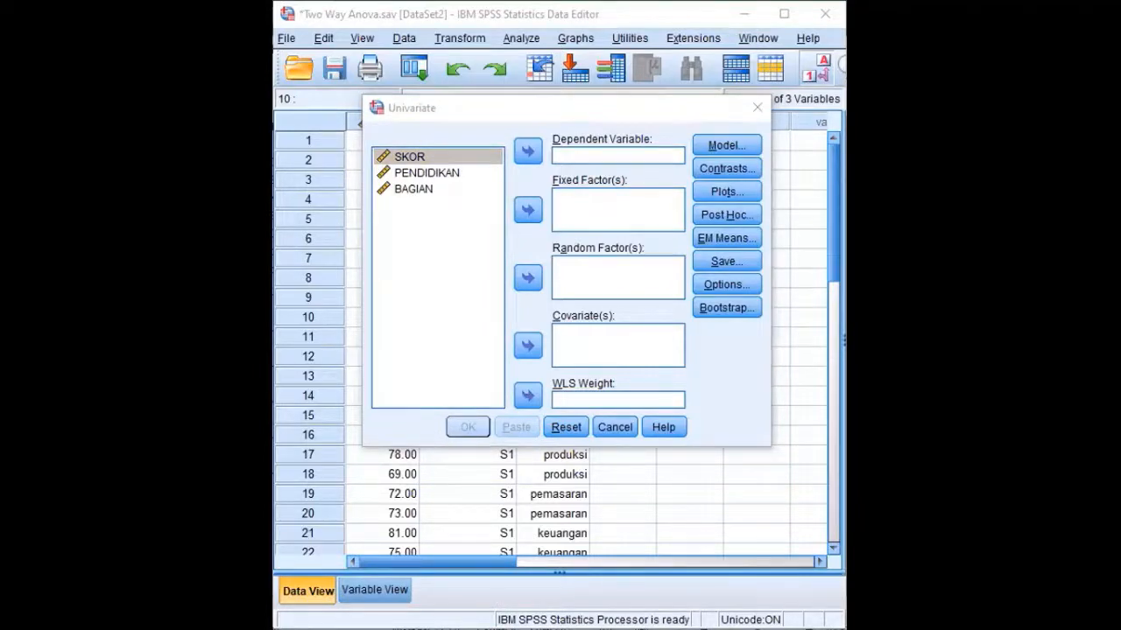
click(528, 153)
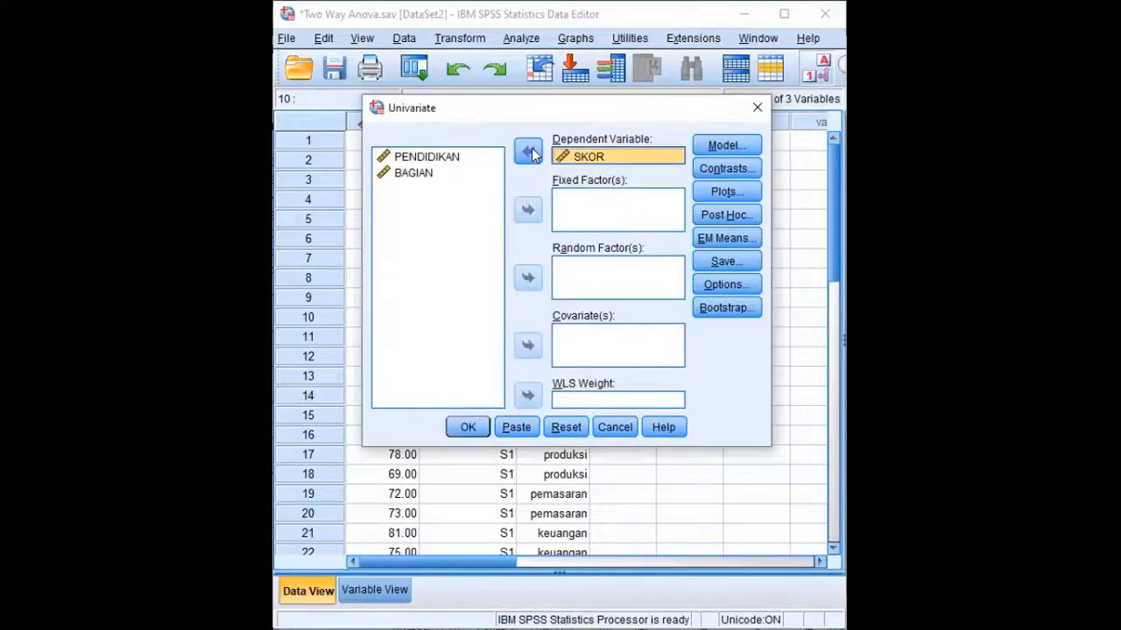
click(395, 157)
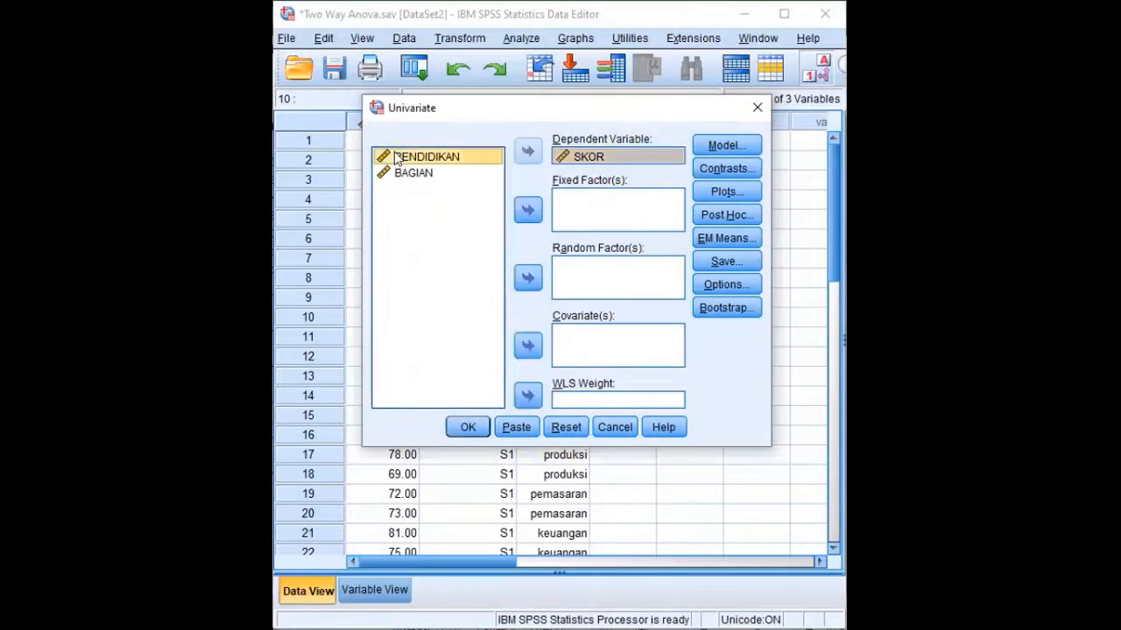
click(522, 211)
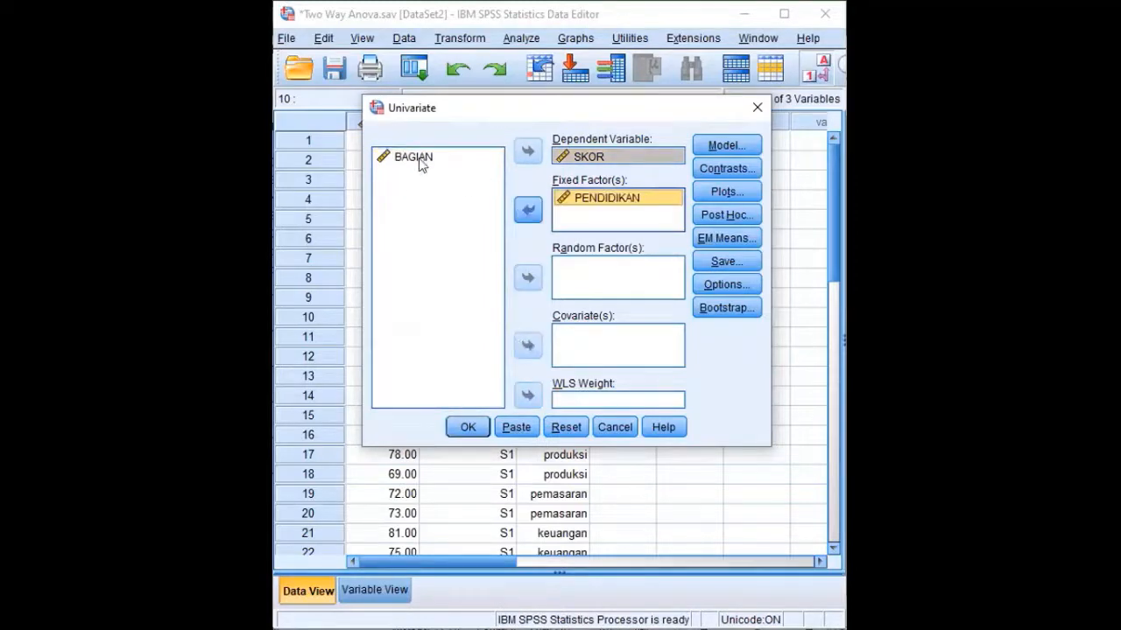
click(421, 160)
click(526, 212)
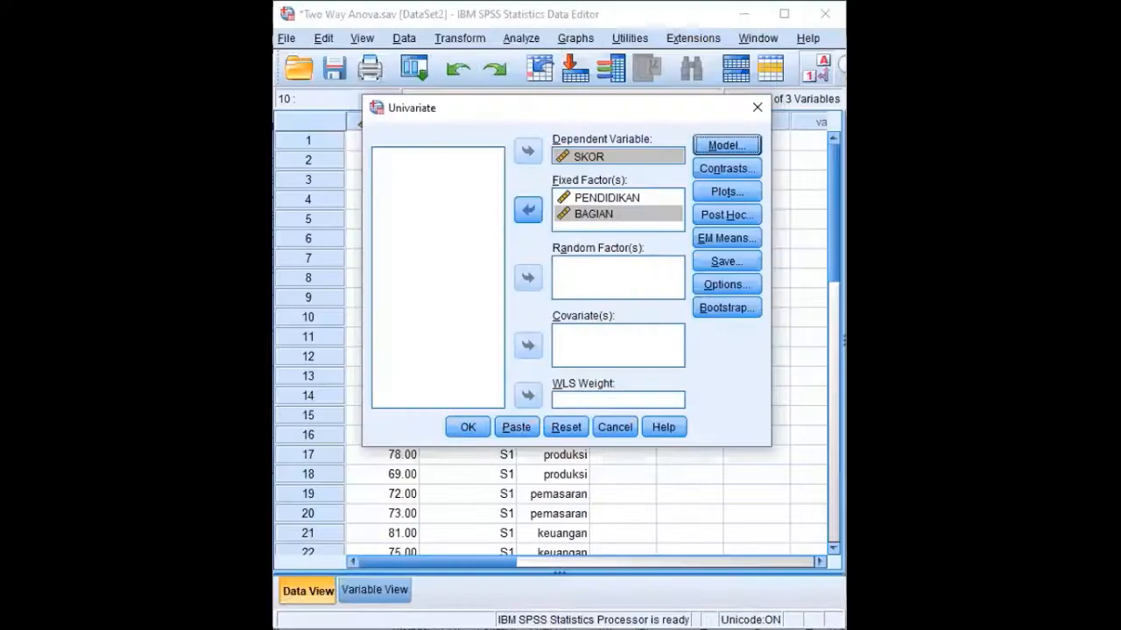
Exclude the intercept from the full factorial model and run the univariate analysis
click(317, 178)
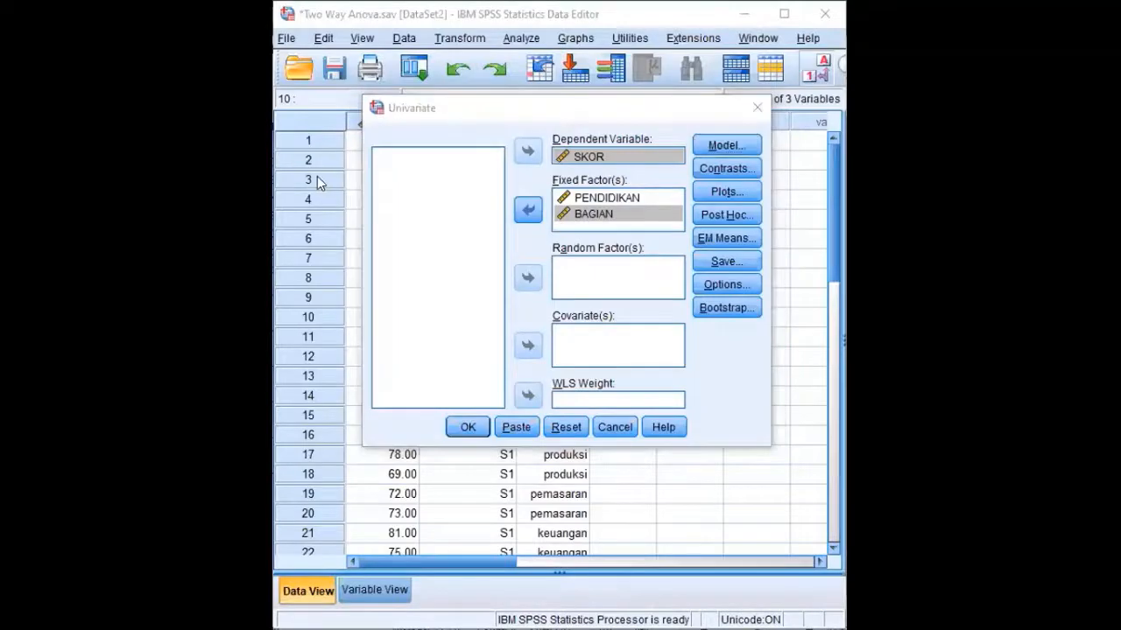
click(724, 147)
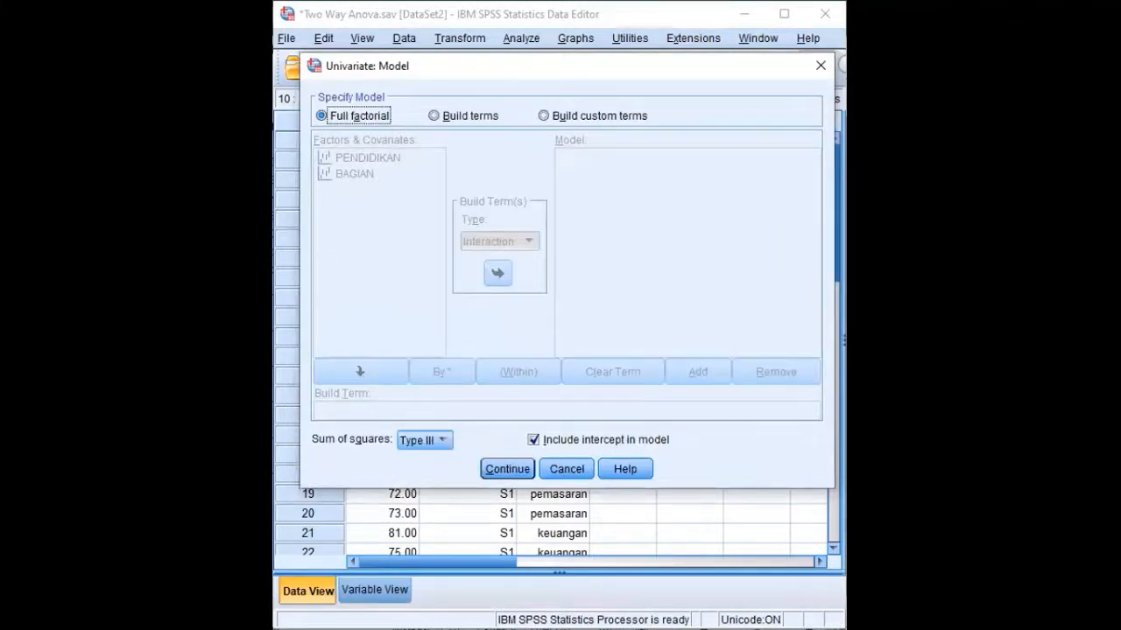
click(533, 441)
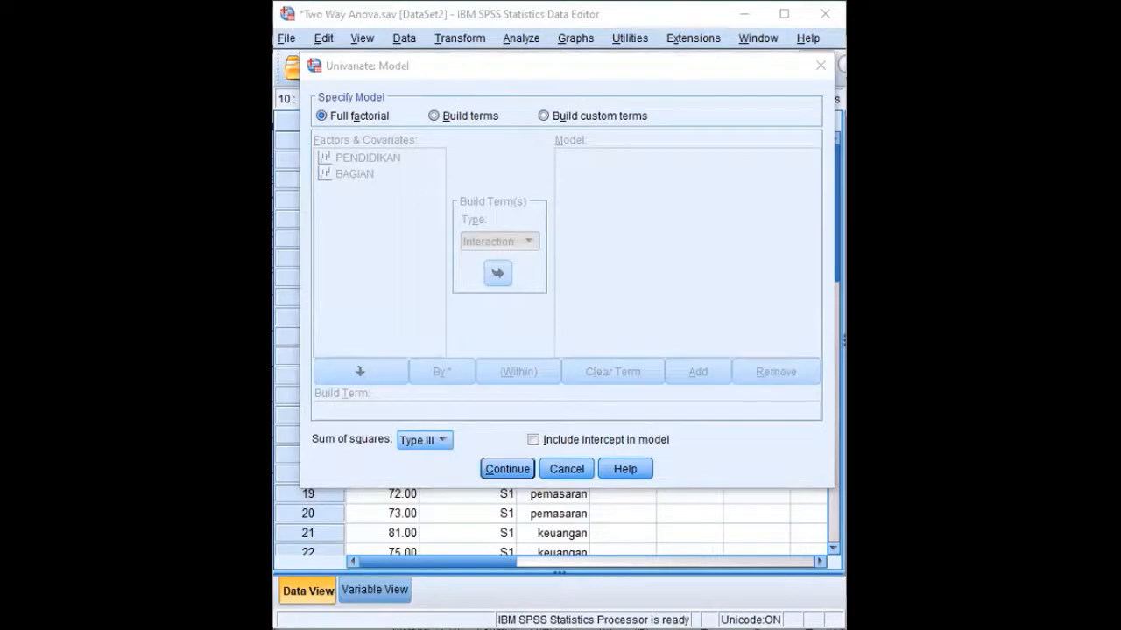
click(507, 469)
click(469, 427)
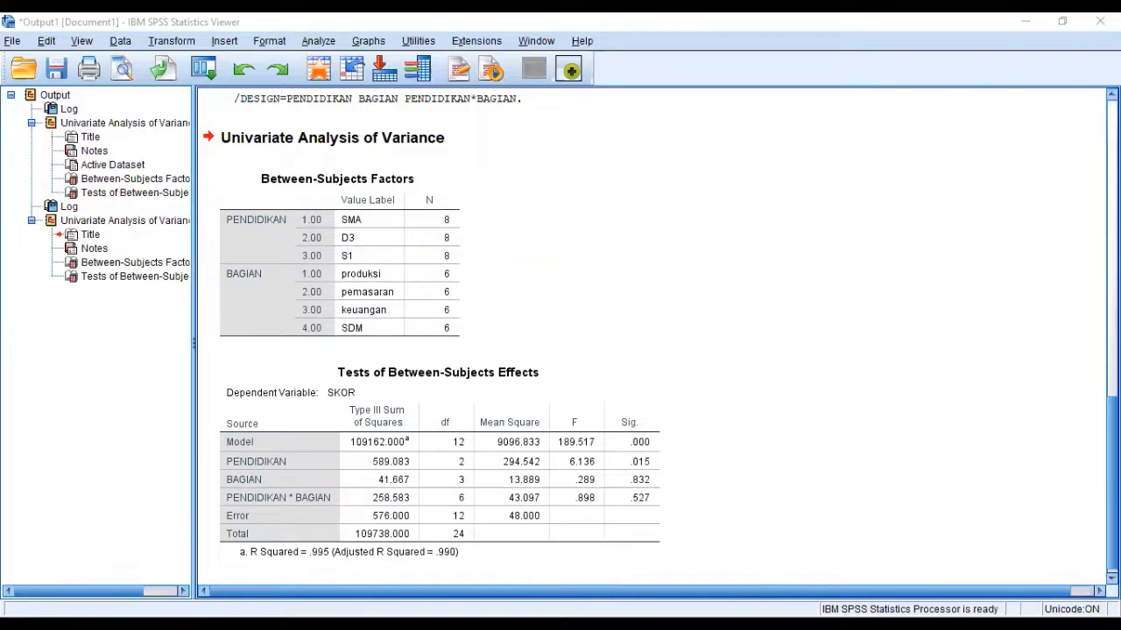
Examine the Between-Subjects Factors and Tests of Between-Subjects Effects tables, including the significance of PENDIDIKAN, BAGIAN and their interaction
scroll(745, 354, up, 10)
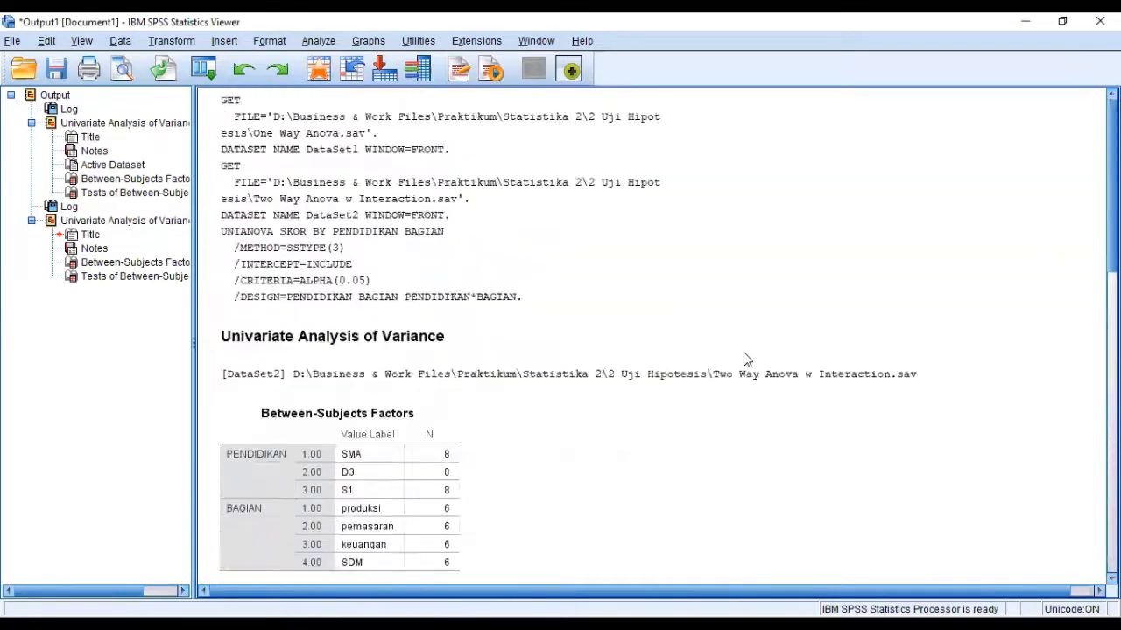
scroll(745, 359, down, 5)
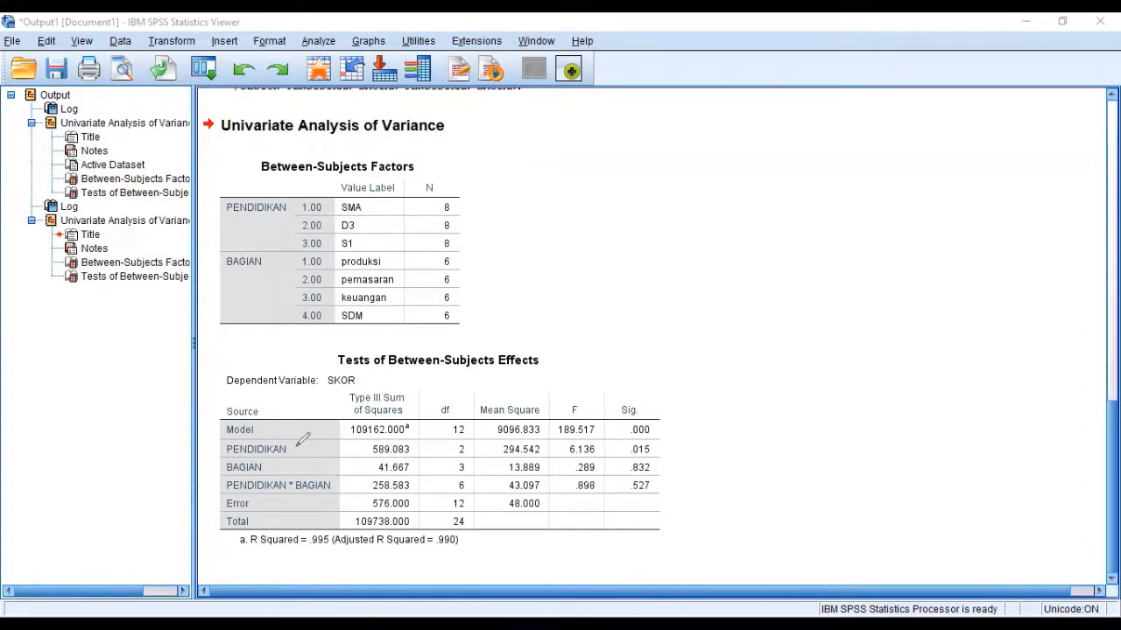
drag(293, 449, 286, 465)
drag(335, 485, 343, 485)
mouse_move(613, 422)
mouse_down()
mouse_move(613, 403)
mouse_move(647, 403)
mouse_move(648, 414)
mouse_up()
mouse_move(659, 452)
mouse_down()
mouse_move(671, 452)
mouse_move(670, 486)
mouse_move(654, 424)
mouse_move(624, 459)
mouse_move(675, 483)
mouse_move(684, 452)
mouse_up()
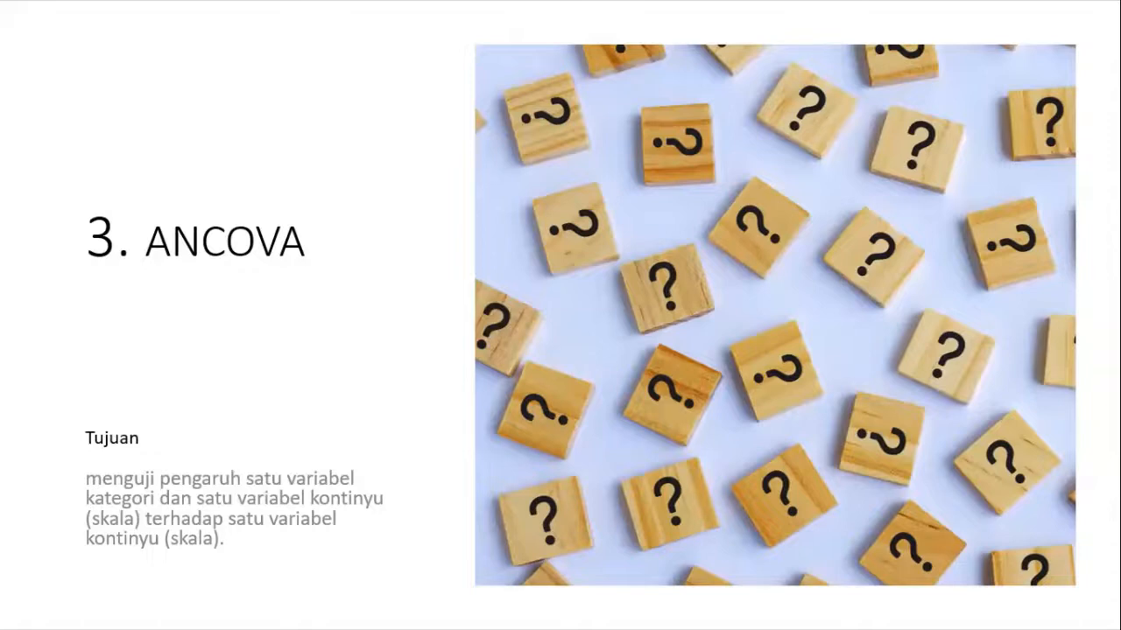
click(585, 610)
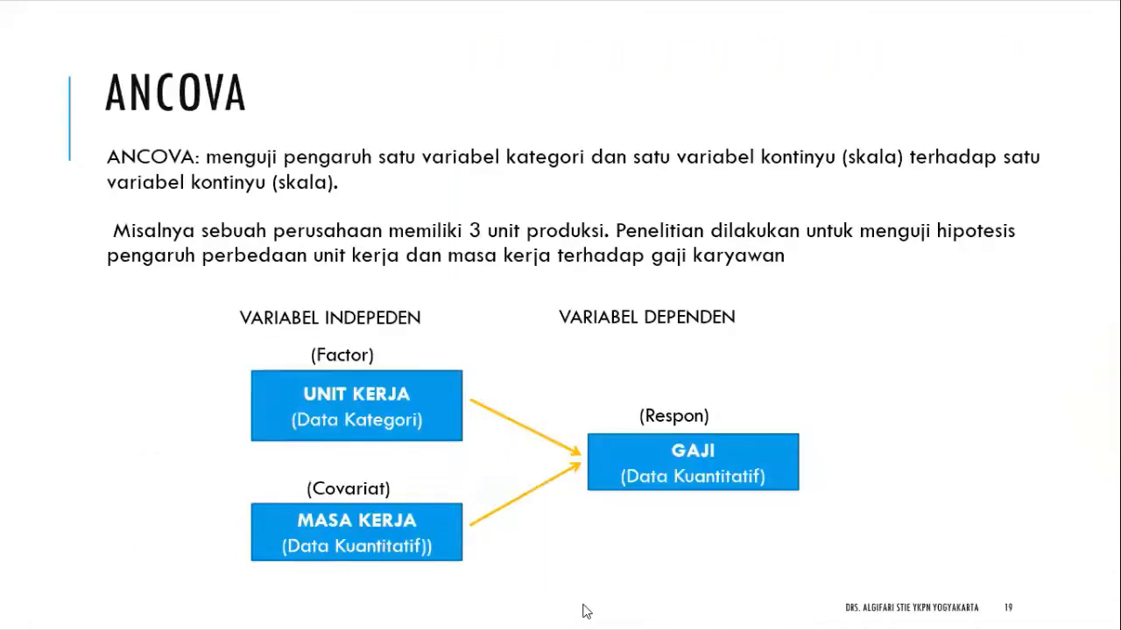